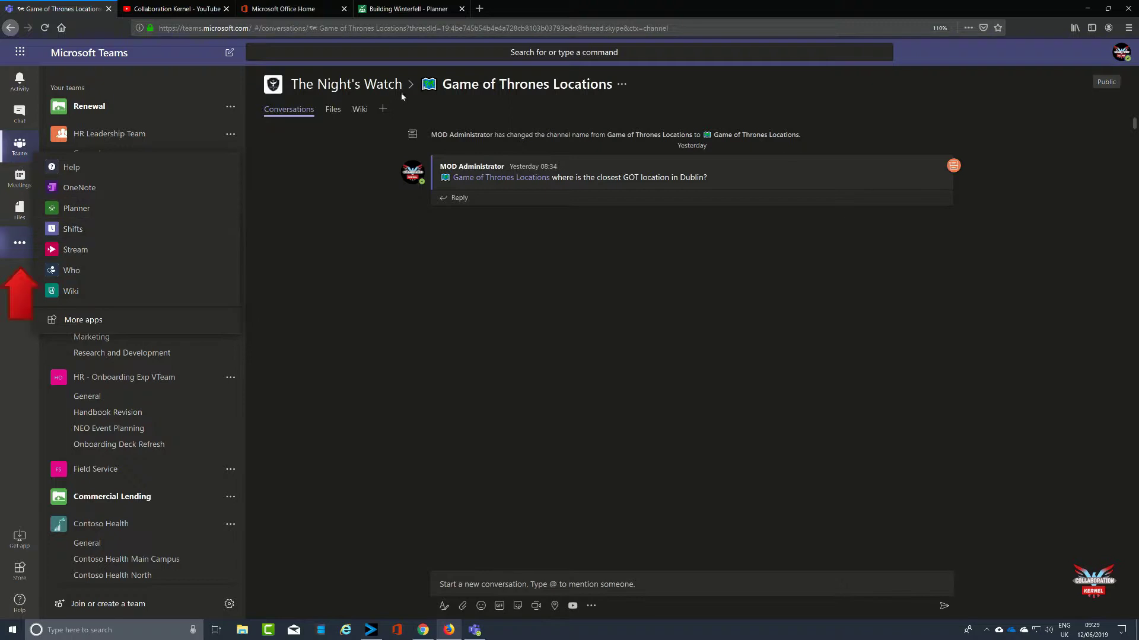
Add a Planner tab to the Game of Thrones Locations channel with a new plan named Building RiverRun Set.
{"action": "left_click", "coordinate": [384, 109]}
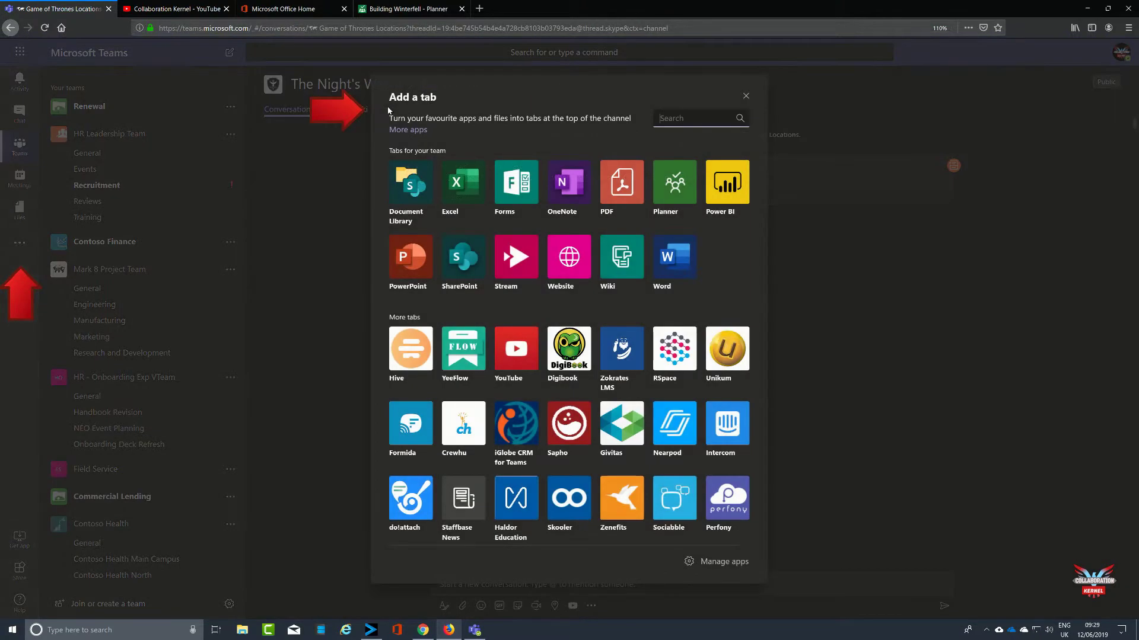
{"action": "left_click", "coordinate": [673, 183]}
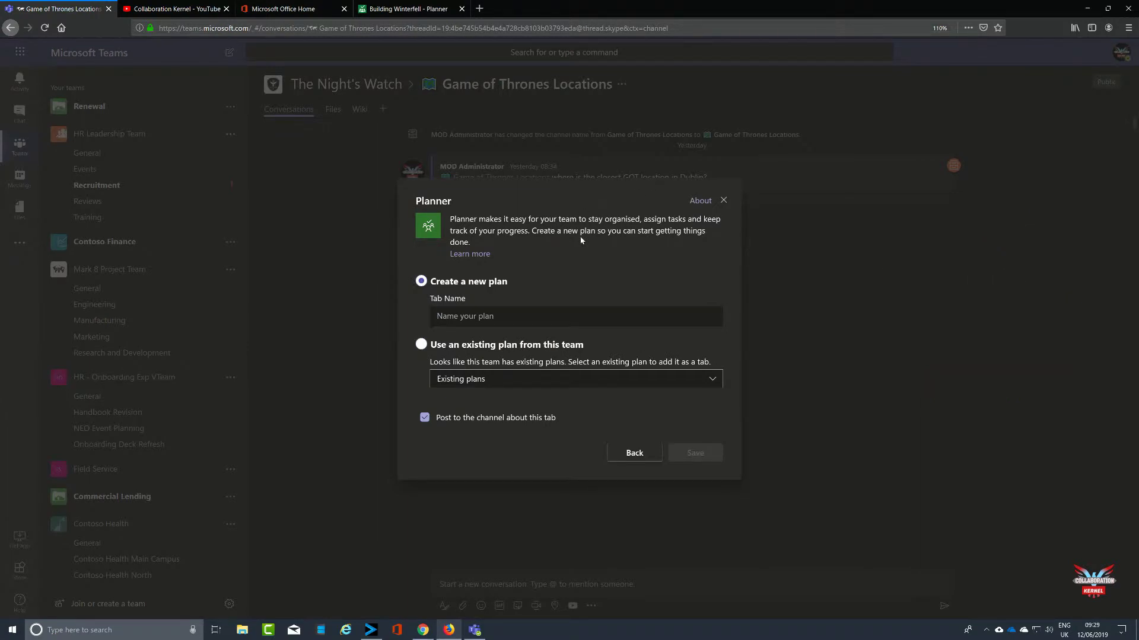
{"action": "left_click", "coordinate": [474, 316]}
{"action": "type", "text": "Bui"}
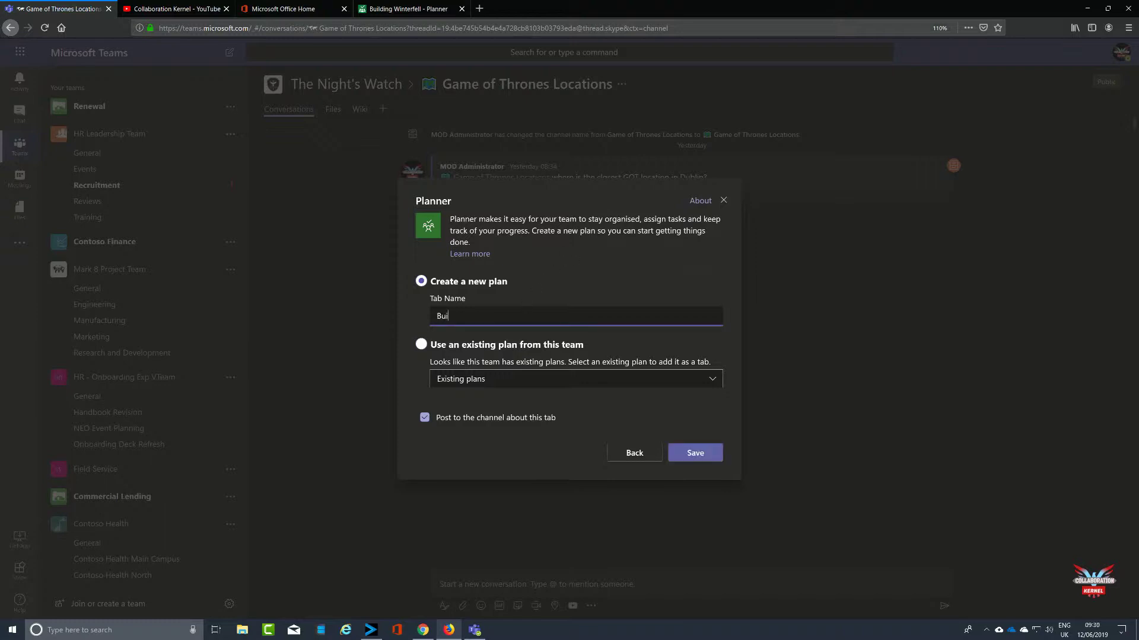
{"action": "type", "text": "ling Ri"}
{"action": "type", "text": "d"}
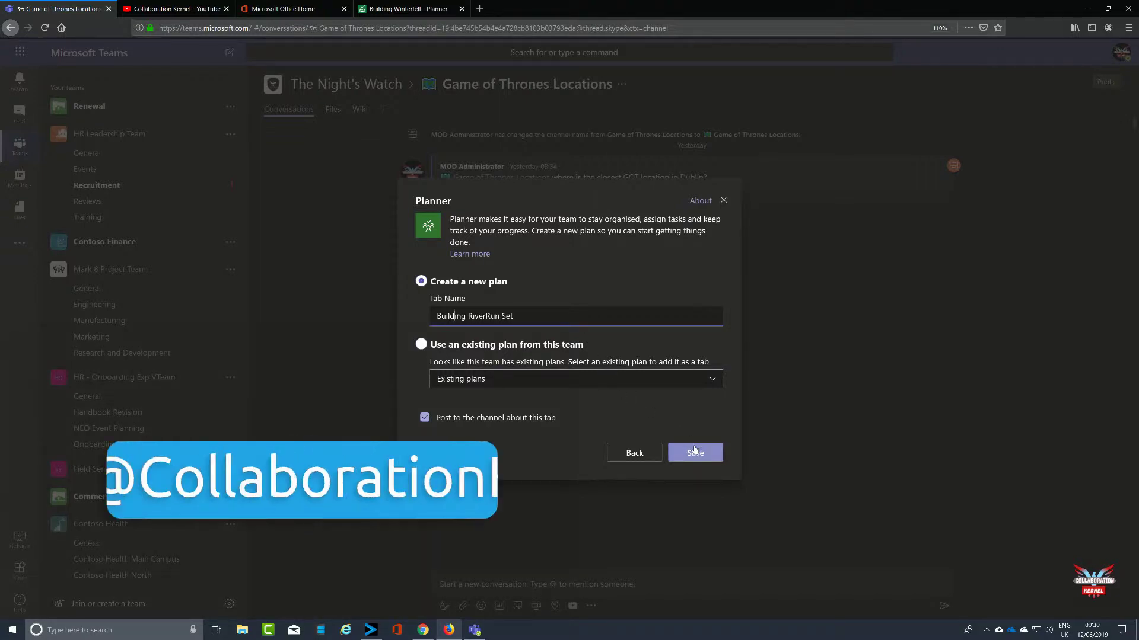
{"action": "left_click", "coordinate": [695, 451]}
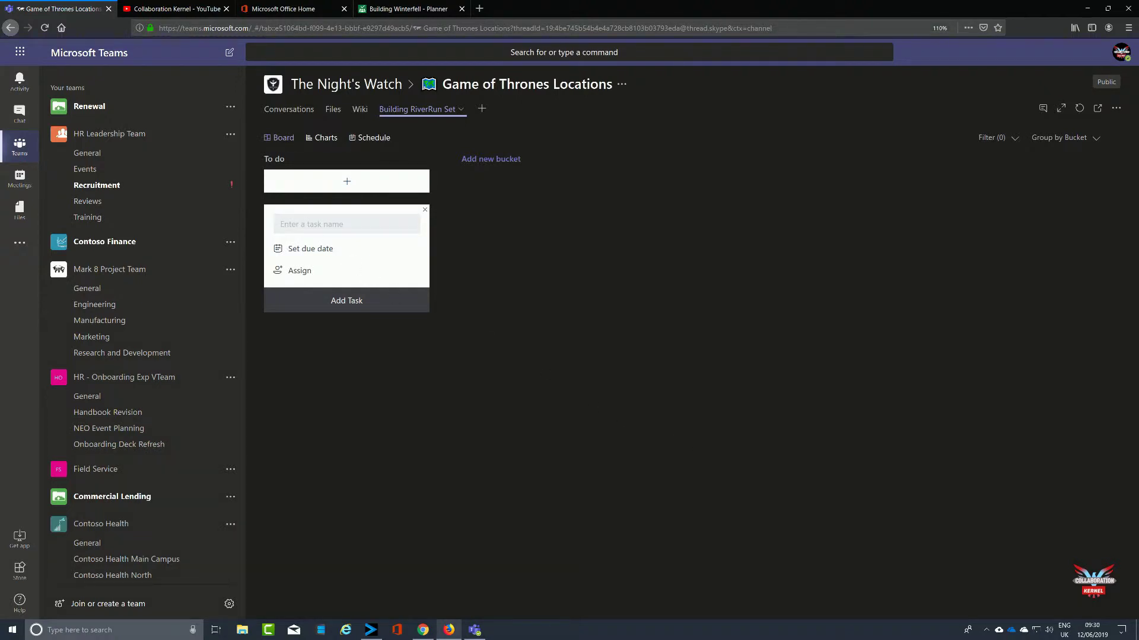
Name the new To do task Break Ground and set its due date to June 26, 2019.
{"action": "type", "text": "Bre"}
{"action": "type", "text": "Br"}
{"action": "type", "text": "eak Ground"}
{"action": "left_click", "coordinate": [324, 249]}
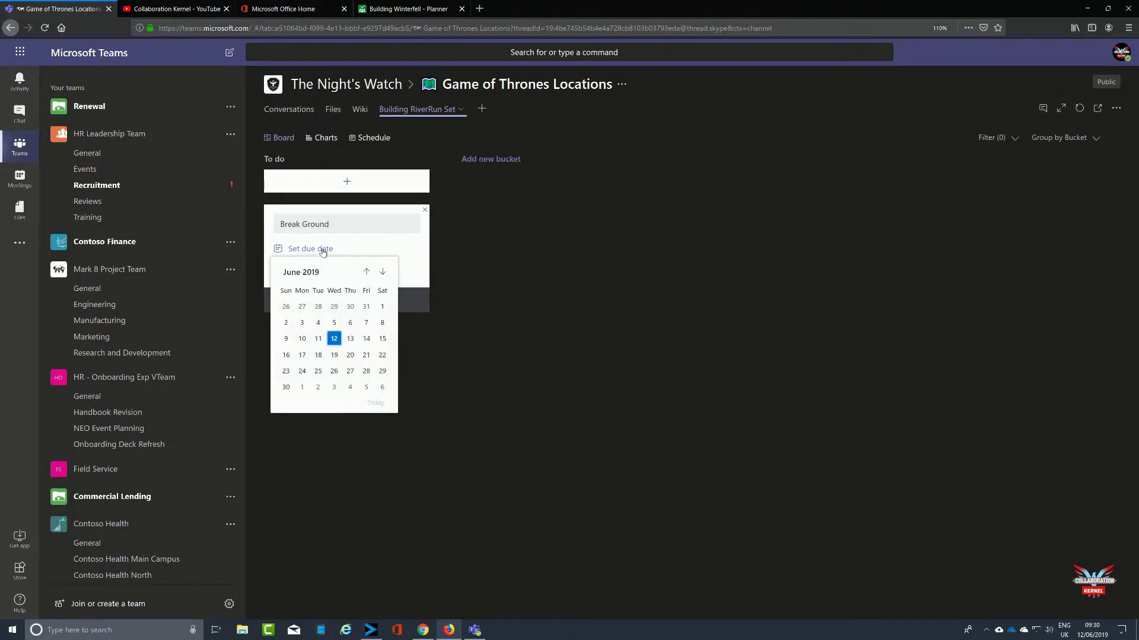
{"action": "left_click", "coordinate": [333, 370]}
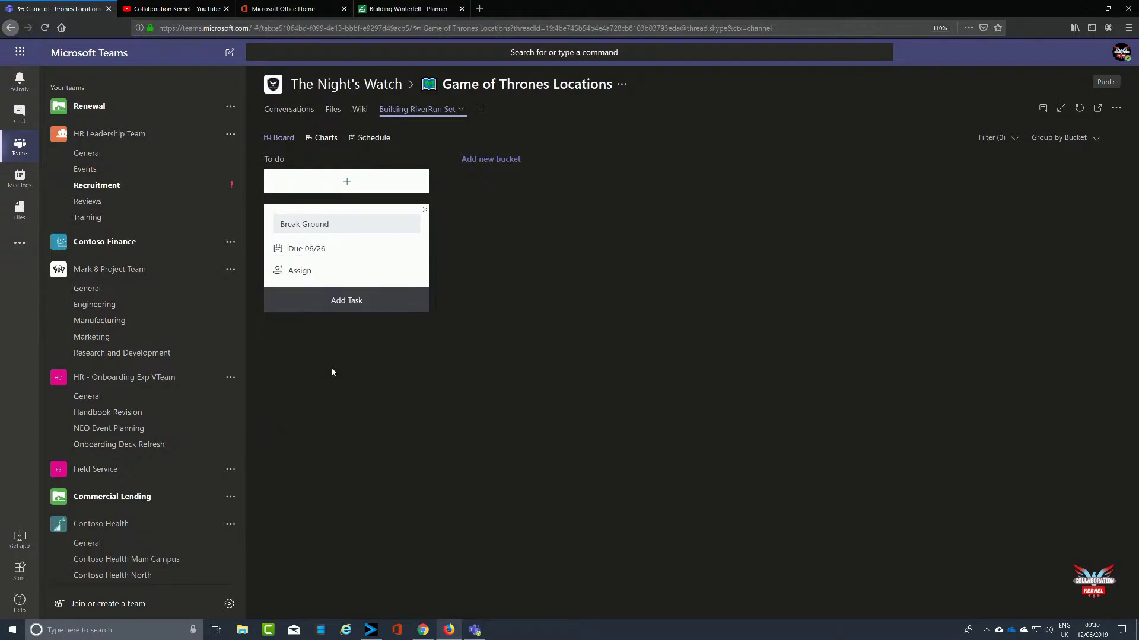
Assign all four suggested team members to the Break Ground task and add it to the plan.
{"action": "left_click", "coordinate": [276, 270]}
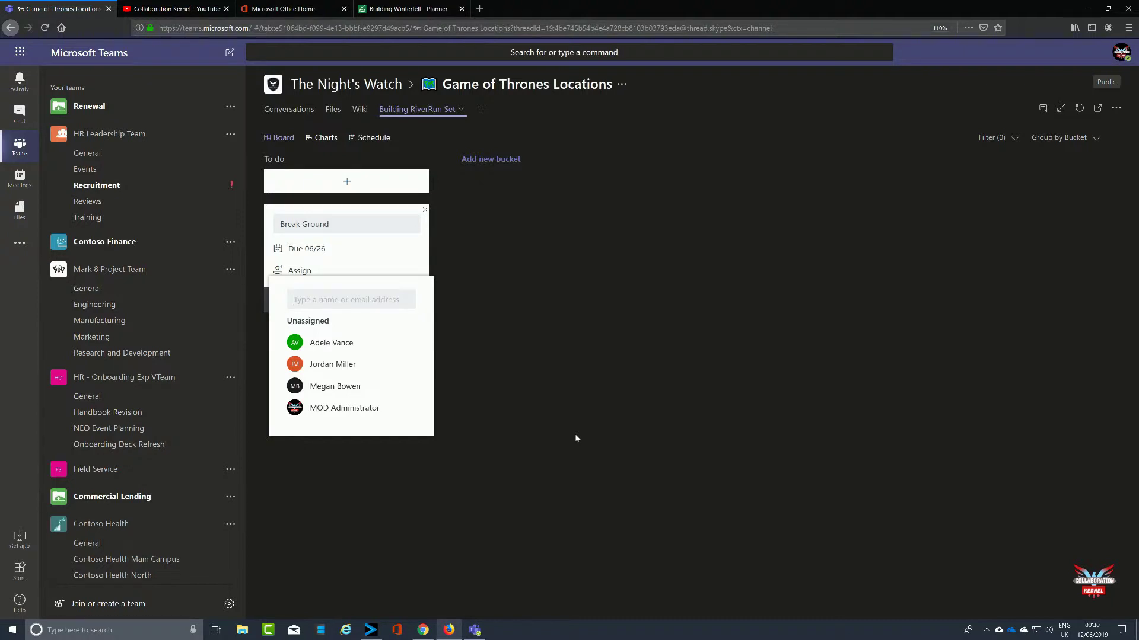
{"action": "type", "text": "b"}
{"action": "key", "text": "BackSpace"}
{"action": "type", "text": "h"}
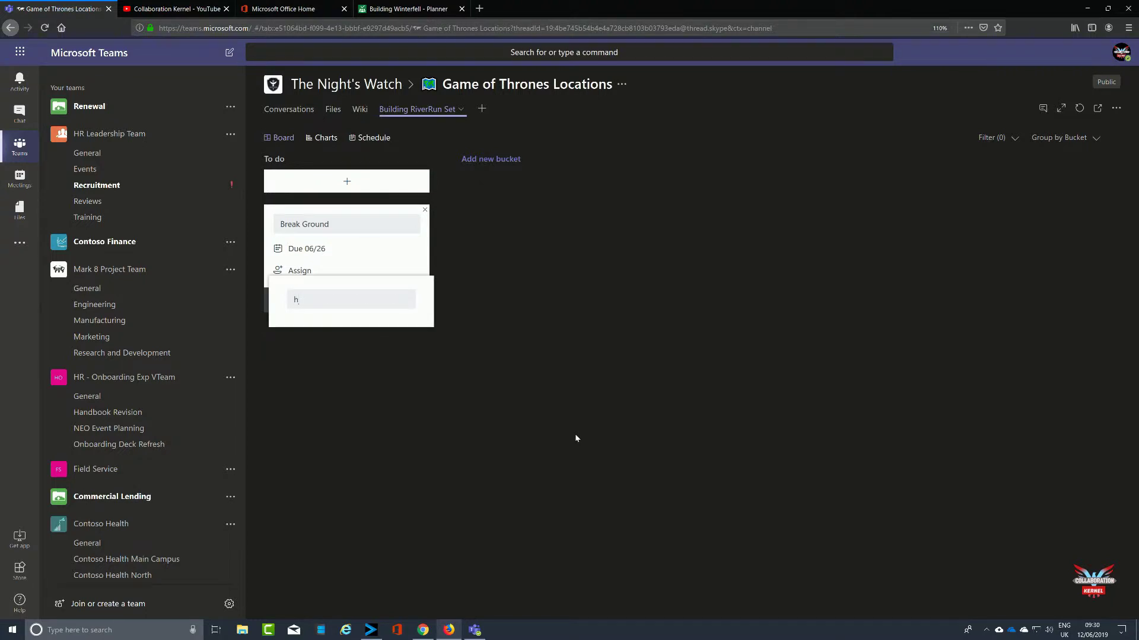
{"action": "key", "text": "BackSpace"}
{"action": "type", "text": "j"}
{"action": "key", "text": "BackSpace"}
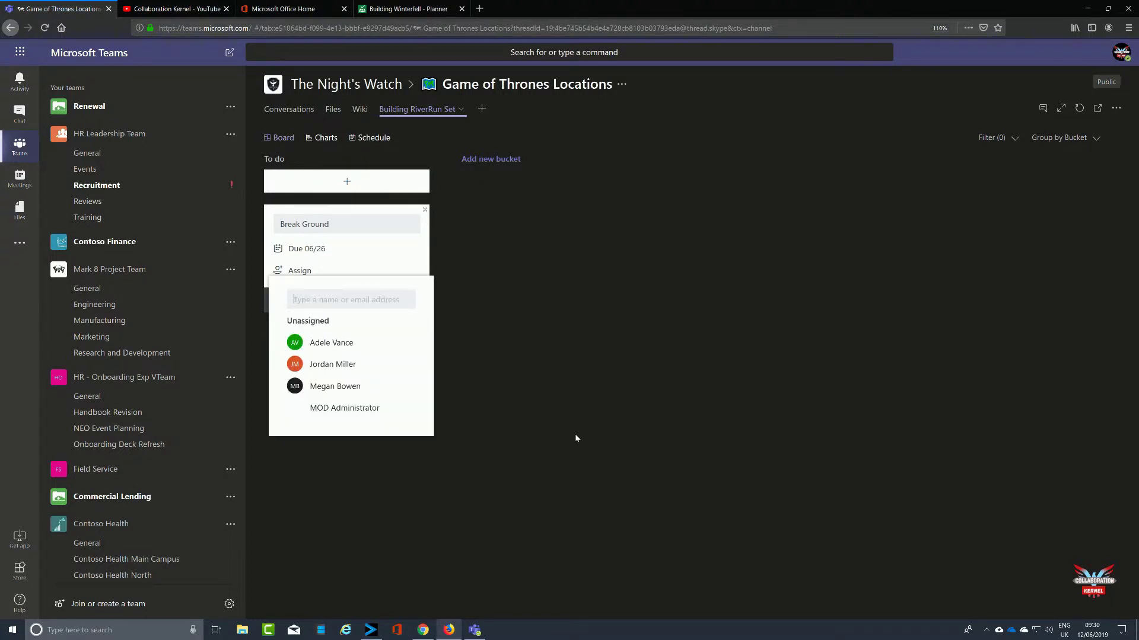
{"action": "left_click", "coordinate": [326, 387]}
{"action": "left_click", "coordinate": [329, 398]}
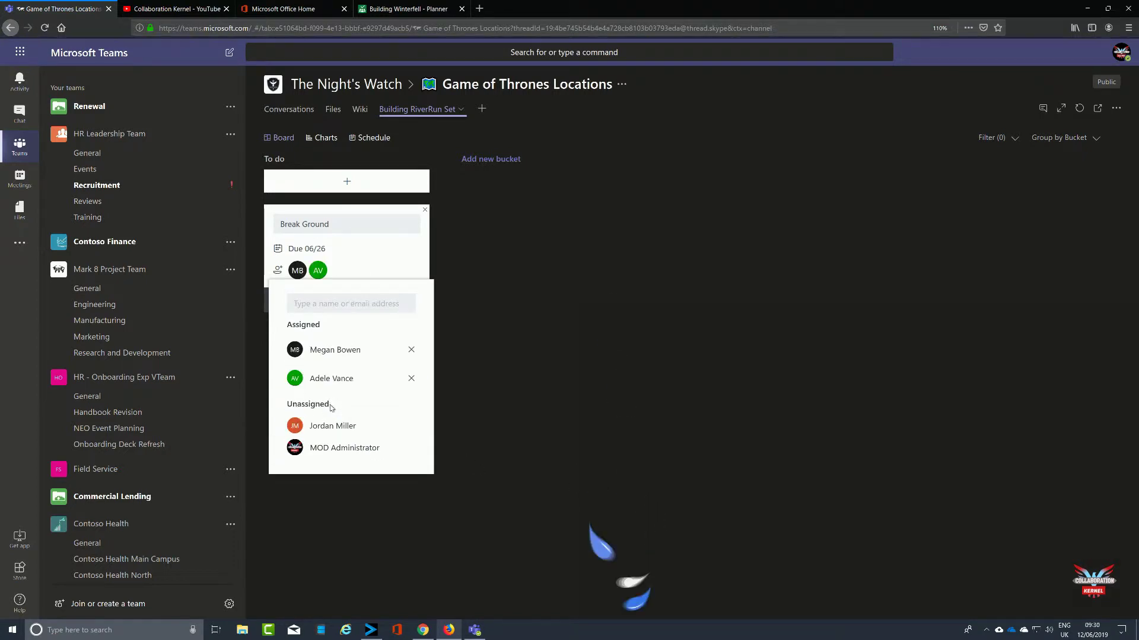
{"action": "left_click", "coordinate": [324, 423]}
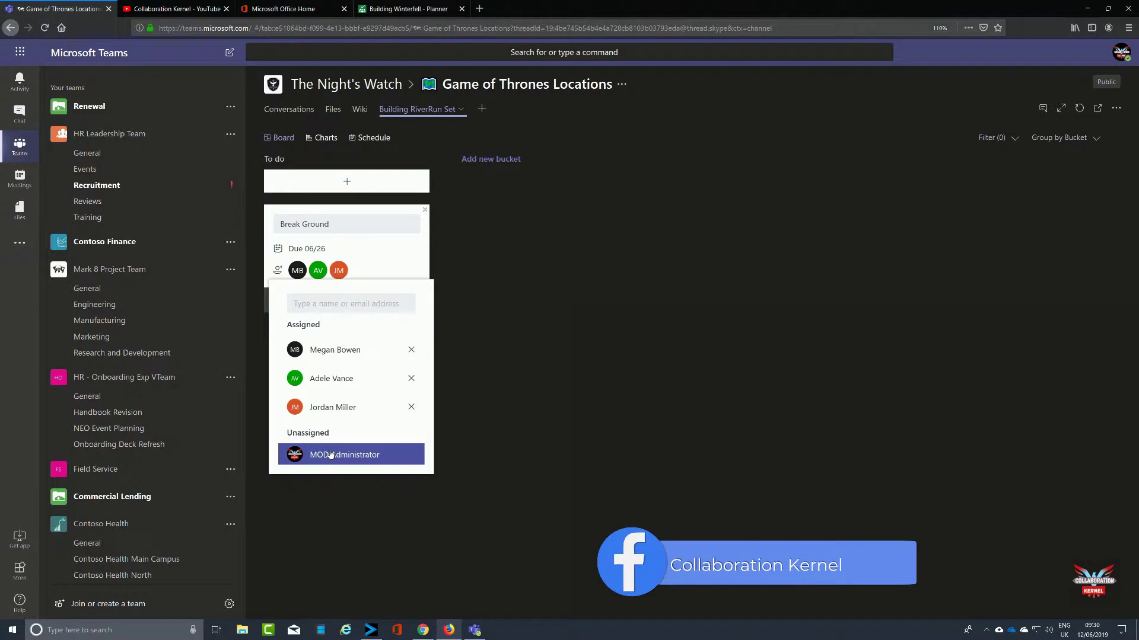
{"action": "left_click", "coordinate": [331, 455]}
{"action": "left_click", "coordinate": [519, 403]}
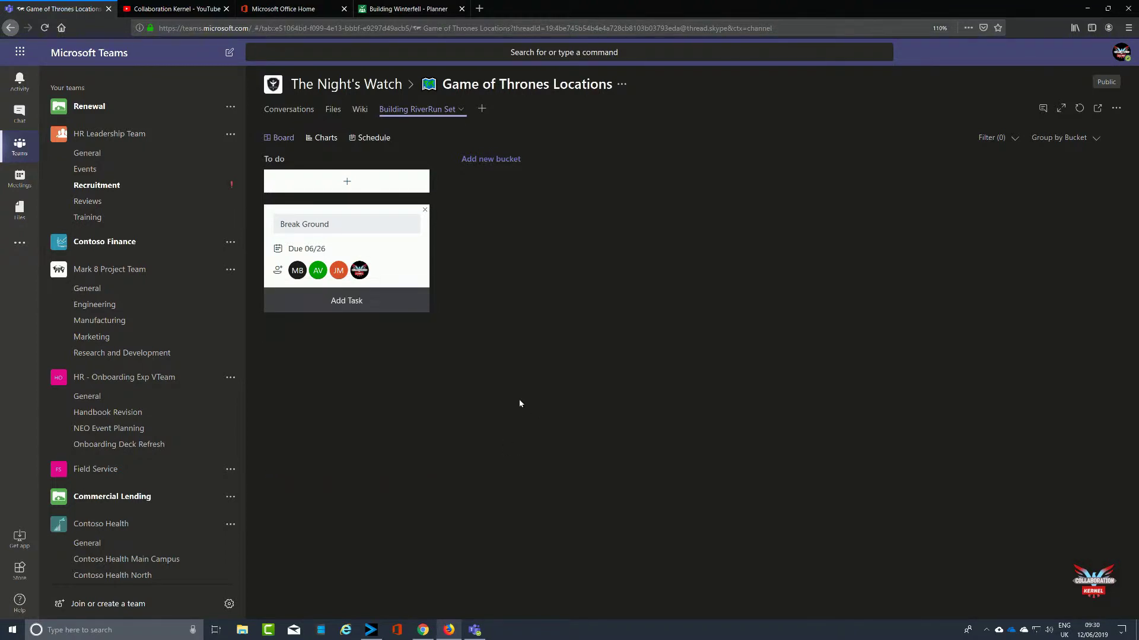
{"action": "left_click", "coordinate": [335, 302]}
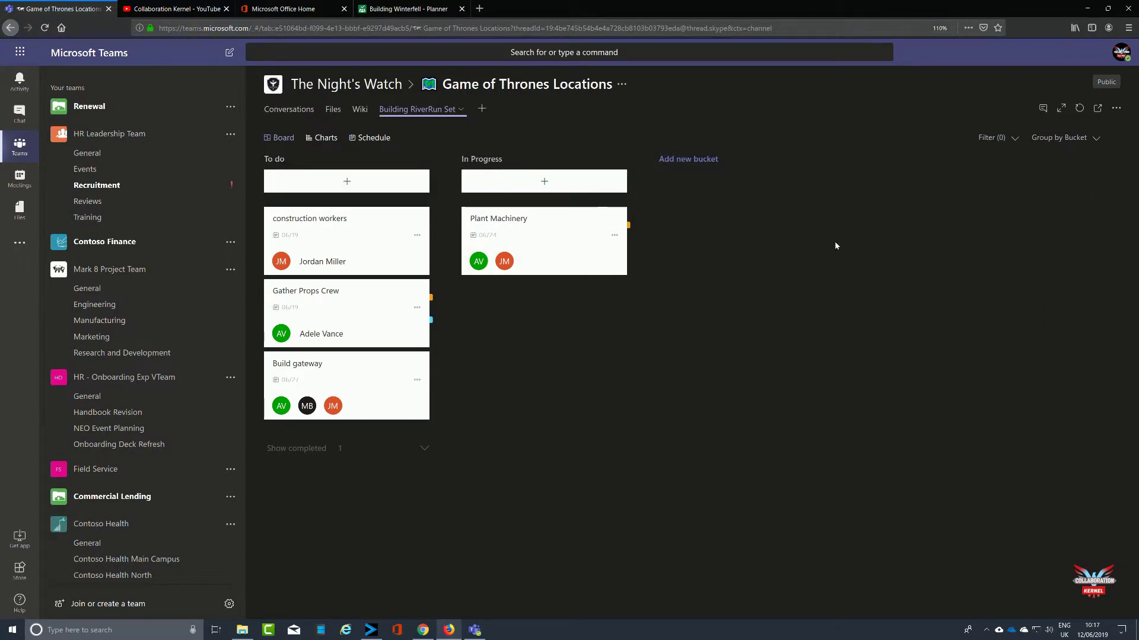
Group the board by Assigned to and look over each member's tasks.
{"action": "left_click", "coordinate": [1104, 147]}
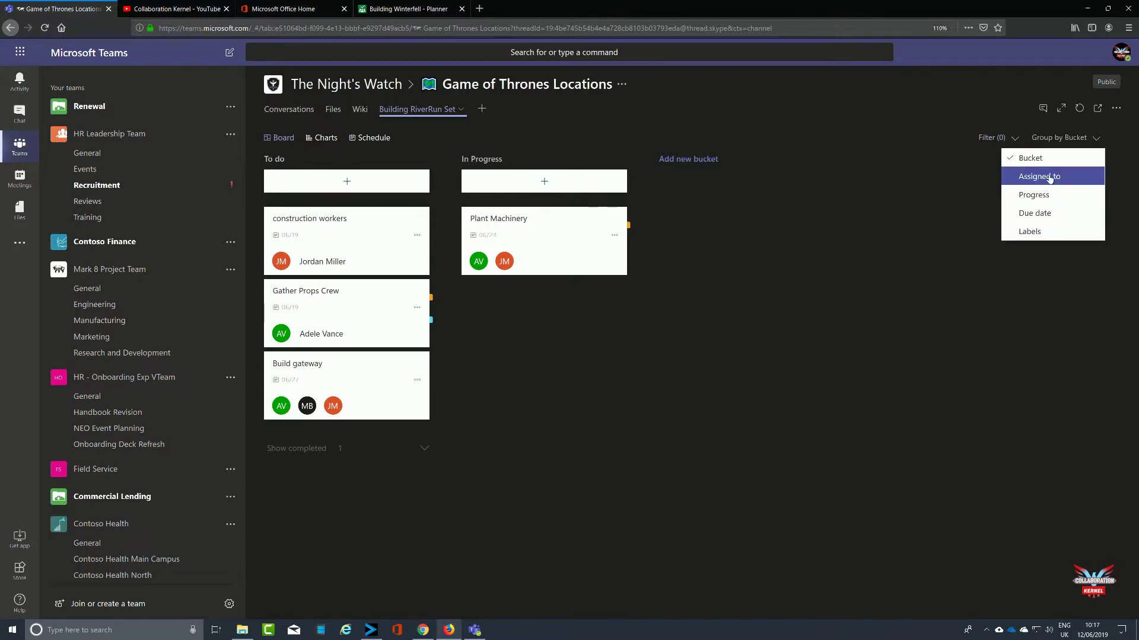
{"action": "left_click", "coordinate": [1049, 178]}
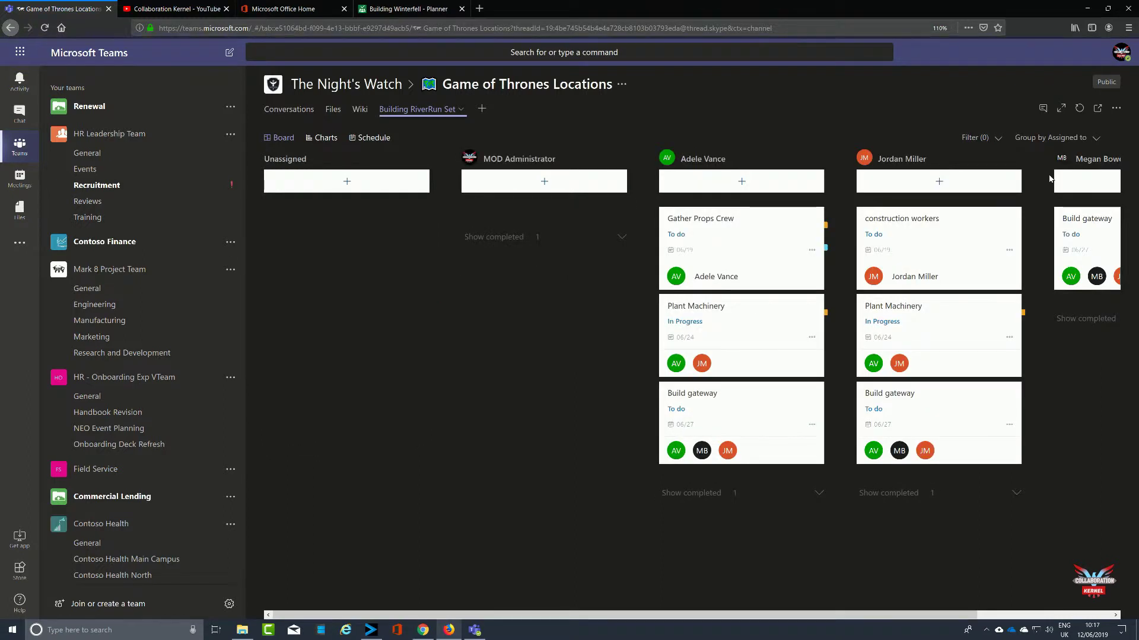
{"action": "left_click_drag", "start_coordinate": [515, 617], "coordinate": [537, 630]}
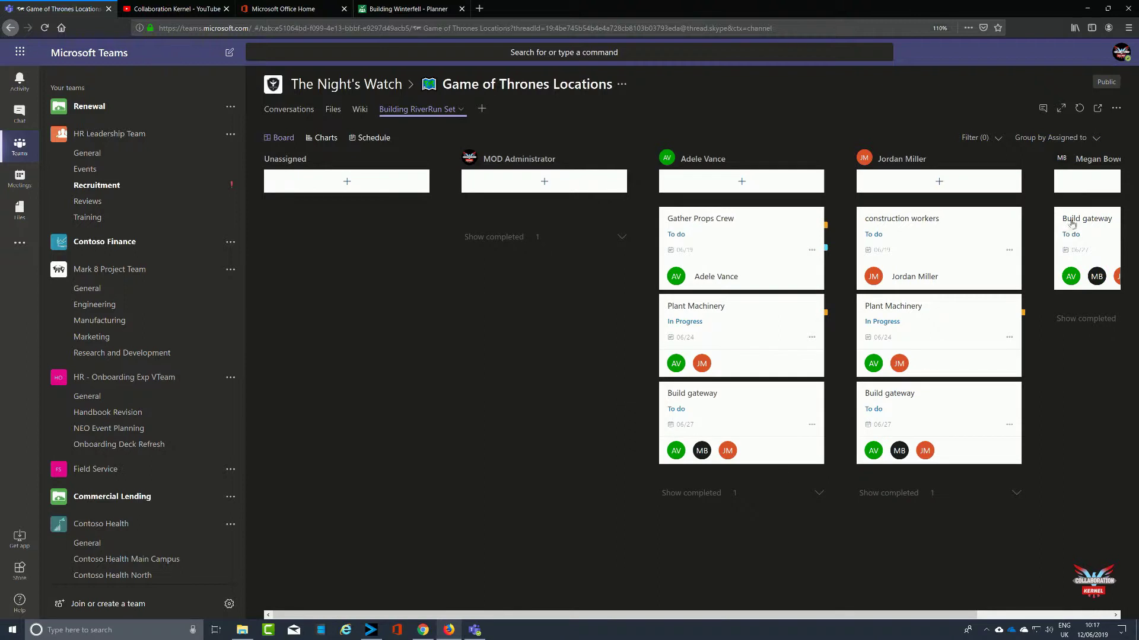
Group the board by Progress and move Gather Props Crew to the end of the Not started column.
{"action": "left_click", "coordinate": [1096, 138]}
{"action": "left_click", "coordinate": [1059, 196]}
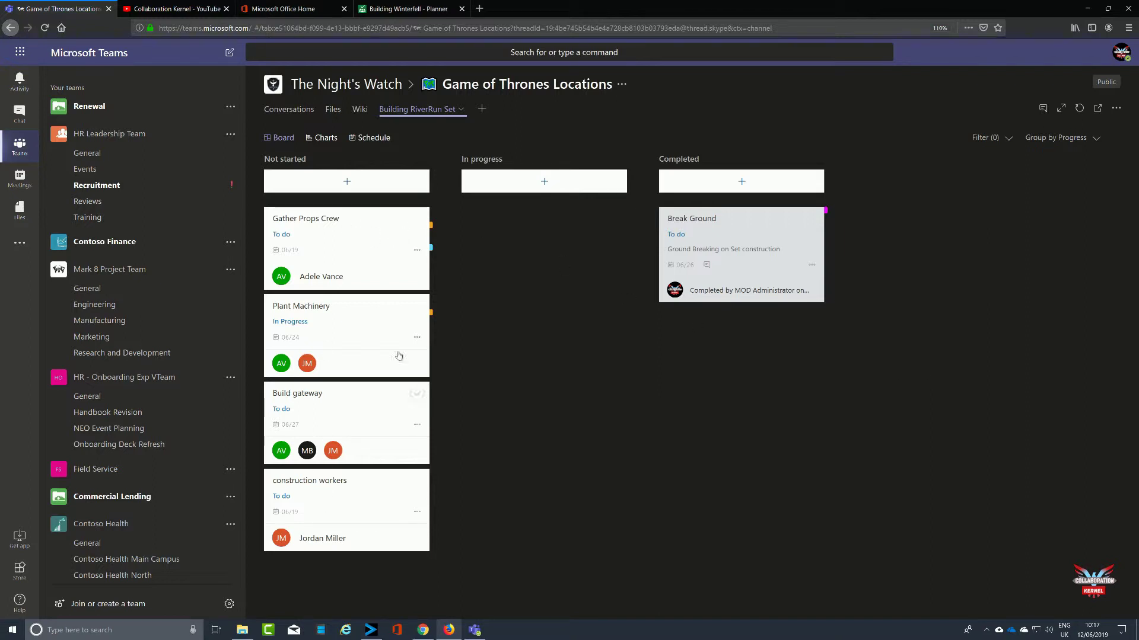
{"action": "left_click_drag", "start_coordinate": [330, 245], "coordinate": [359, 492]}
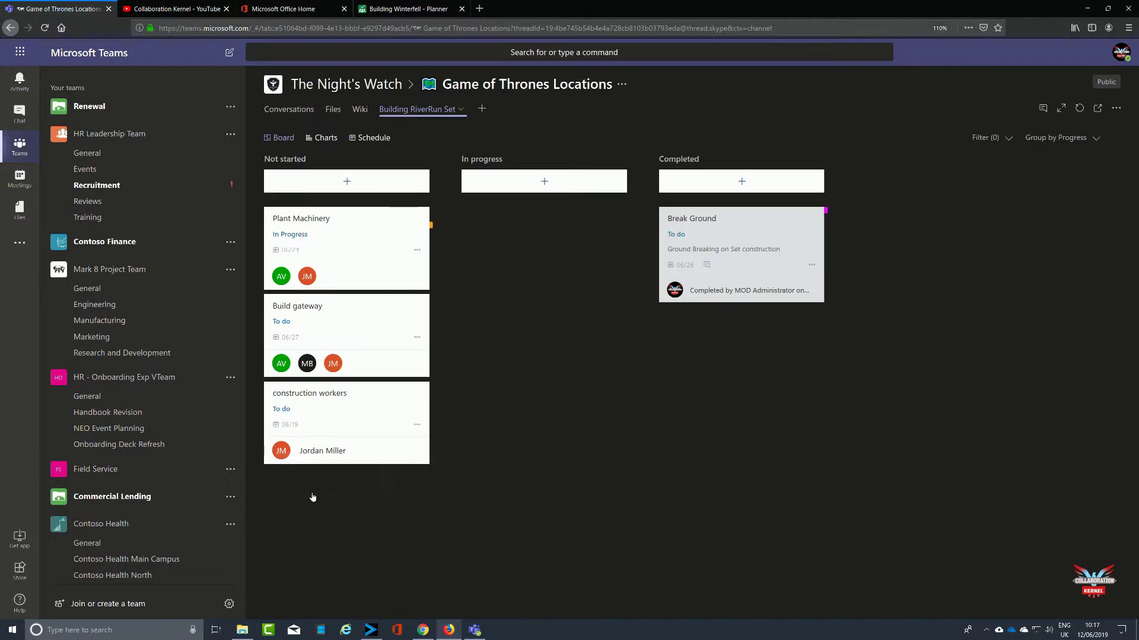
Group the board by Due date and show the completed tasks in the Future column.
{"action": "left_click", "coordinate": [1085, 139]}
{"action": "left_click", "coordinate": [1055, 213]}
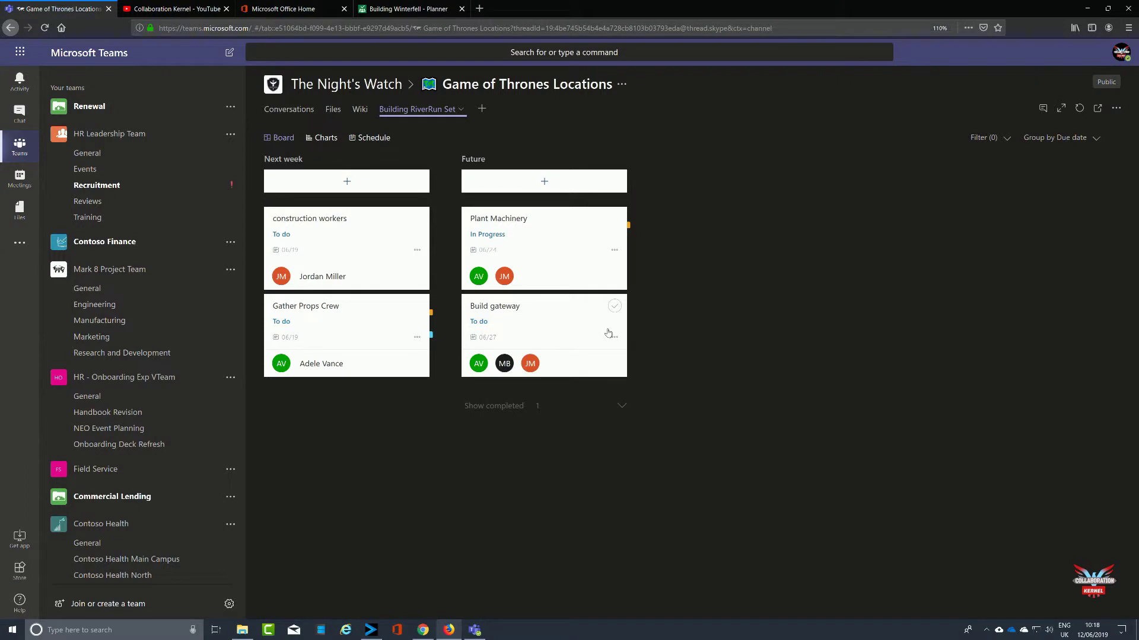
{"action": "left_click", "coordinate": [621, 407]}
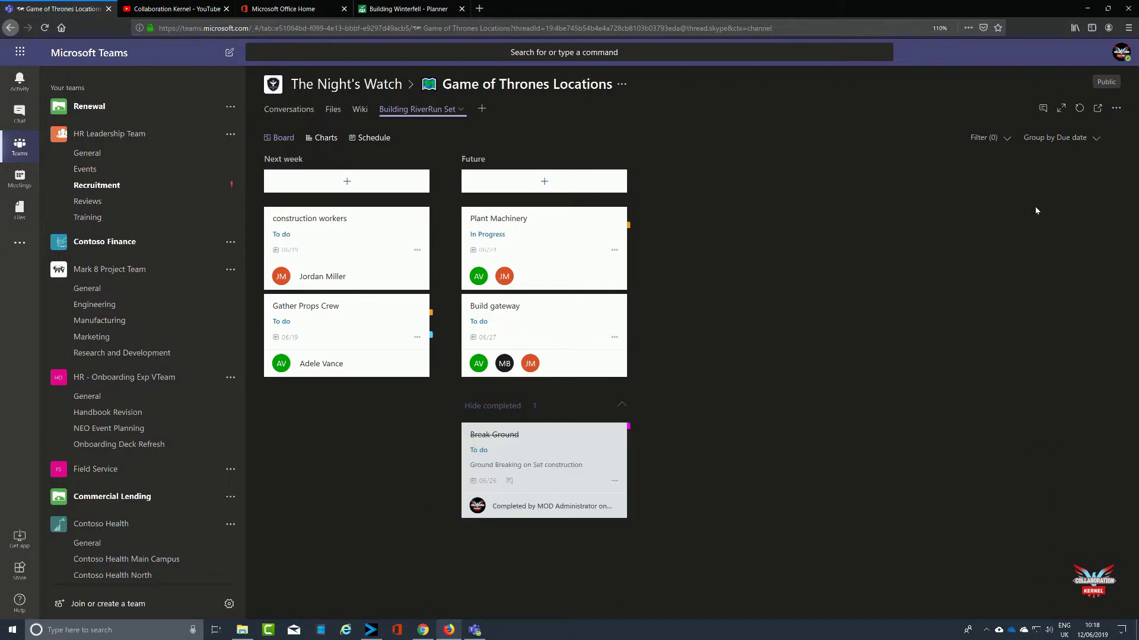
View the board grouped by Labels with Label 1's completed tasks shown, and return to grouping by Bucket.
{"action": "left_click", "coordinate": [1055, 137]}
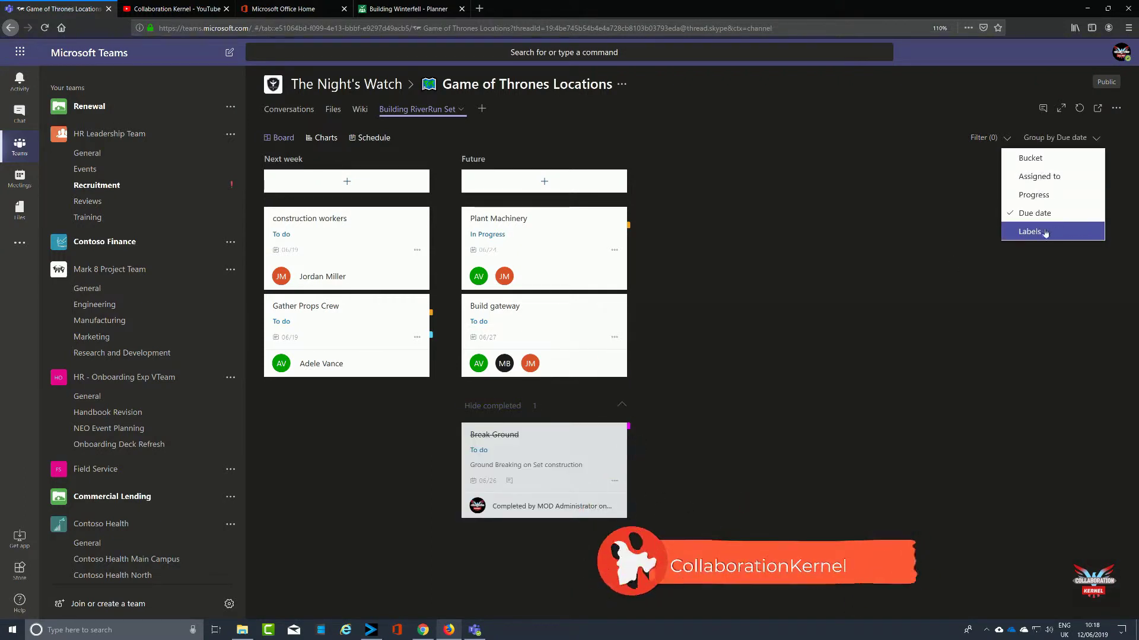
{"action": "left_click", "coordinate": [1045, 233]}
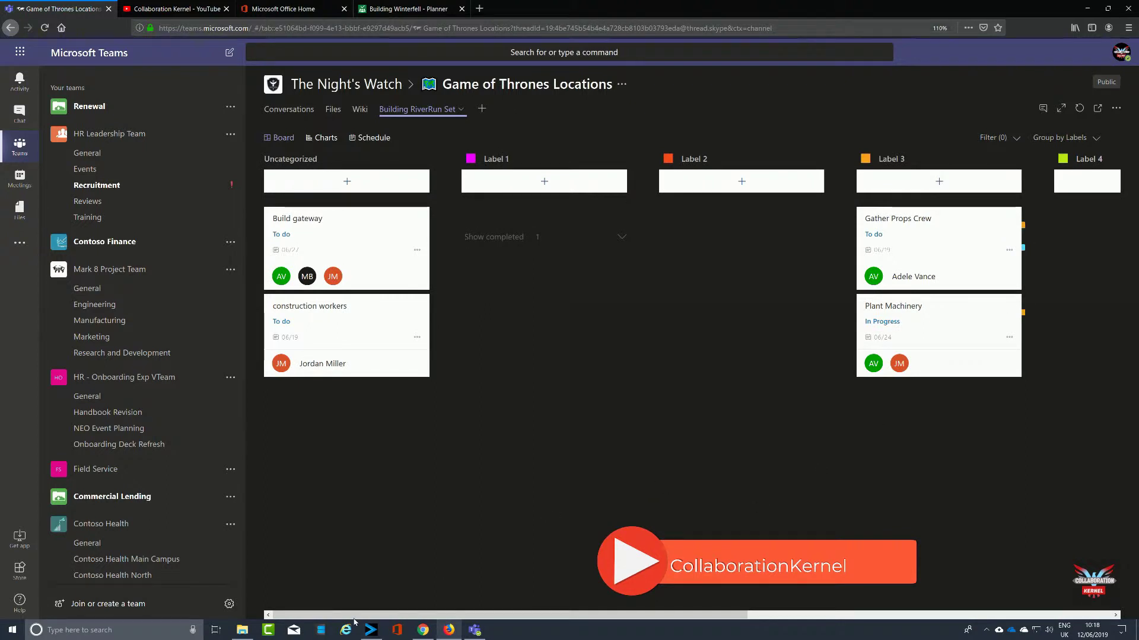
{"action": "left_click_drag", "start_coordinate": [340, 616], "coordinate": [363, 613]}
{"action": "left_click", "coordinate": [590, 237]}
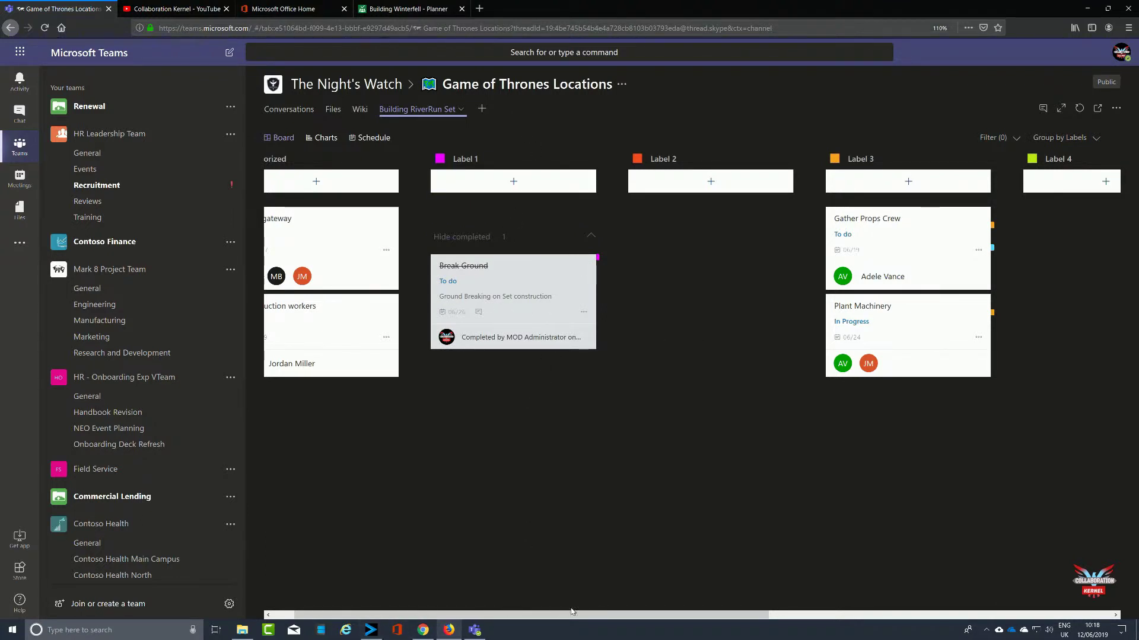
{"action": "scroll", "coordinate": [573, 613], "scroll_direction": "left", "scroll_amount": 1}
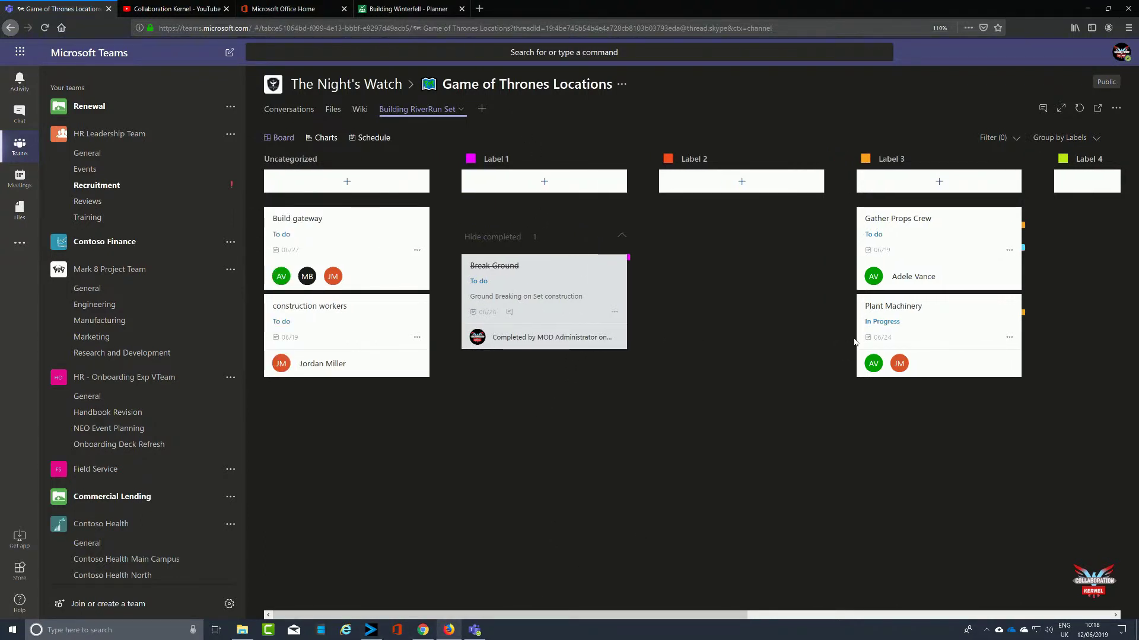
{"action": "left_click", "coordinate": [1100, 140]}
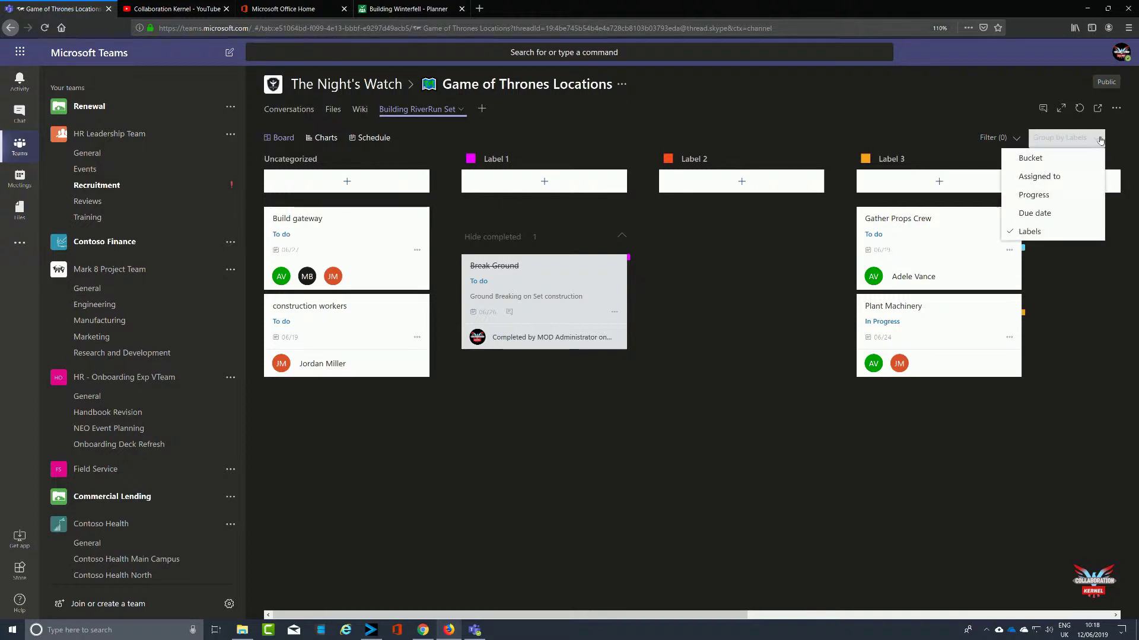
{"action": "left_click", "coordinate": [1060, 166]}
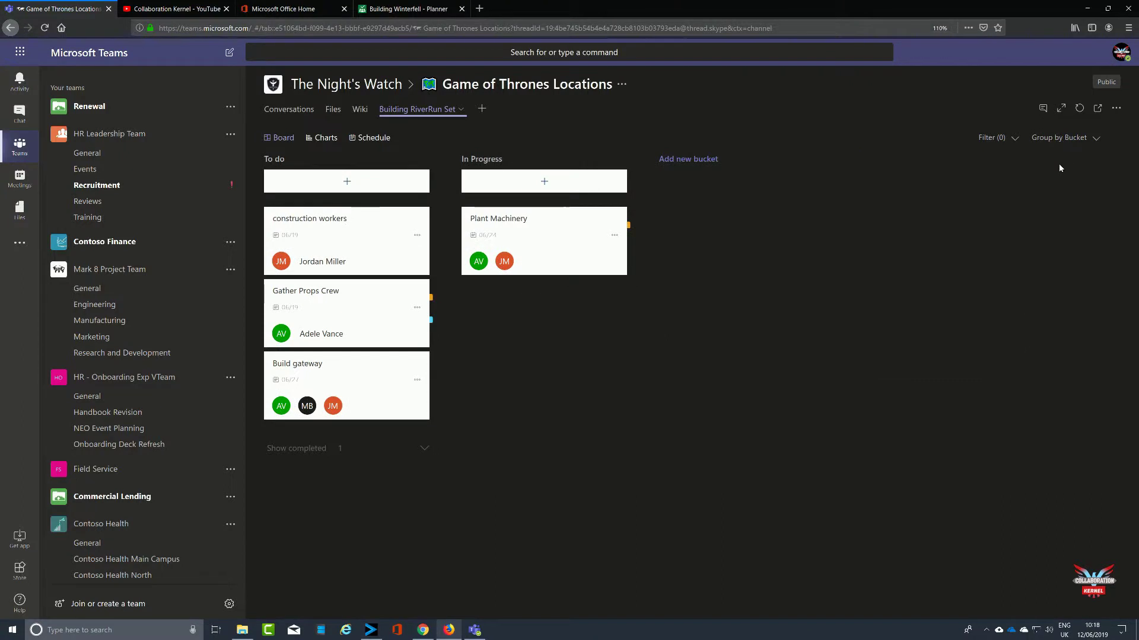
Group the board by Progress and move the Plant Machinery task to the In progress column.
{"action": "left_click", "coordinate": [1097, 145]}
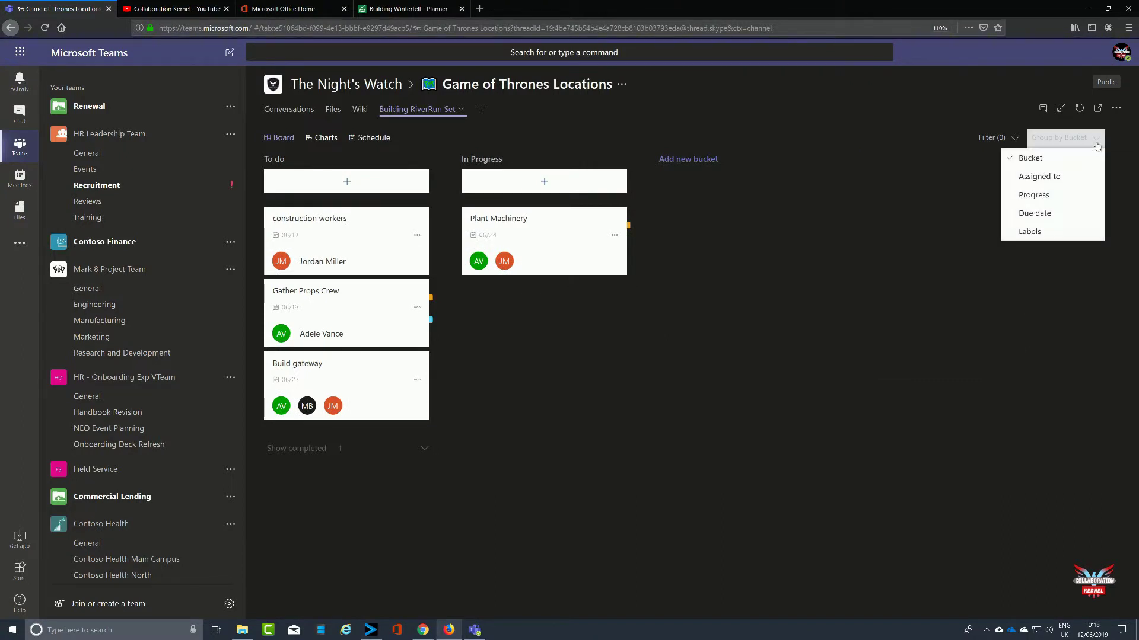
{"action": "left_click", "coordinate": [1060, 194]}
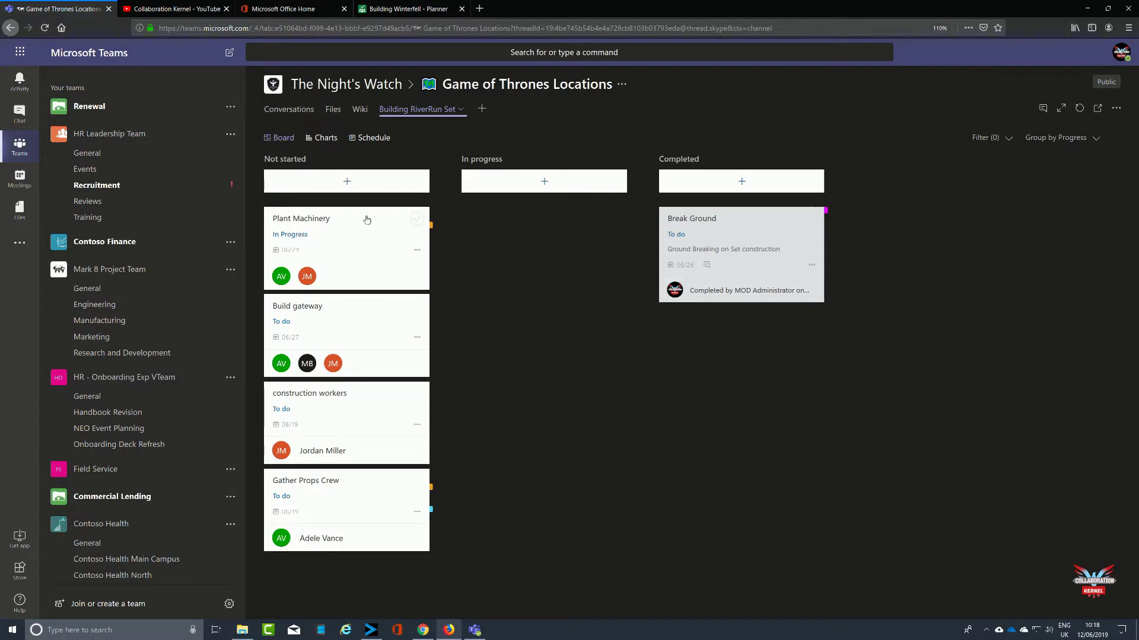
{"action": "left_click_drag", "start_coordinate": [369, 239], "coordinate": [533, 238]}
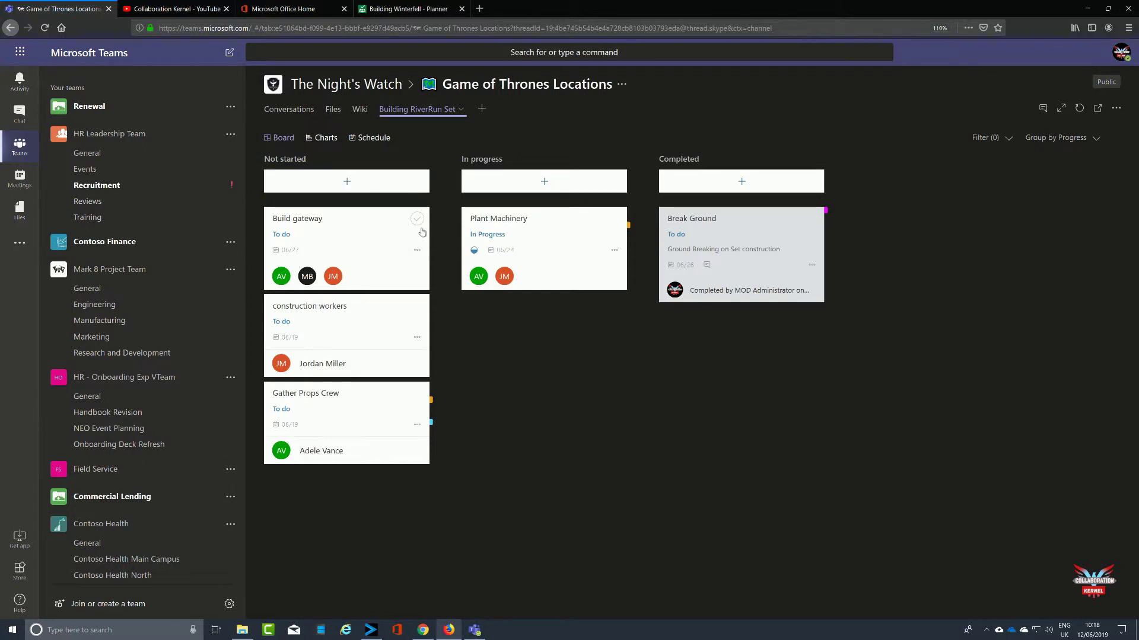
Mark the Build gateway task complete and set the construction workers task's progress to In progress.
{"action": "left_click", "coordinate": [418, 227]}
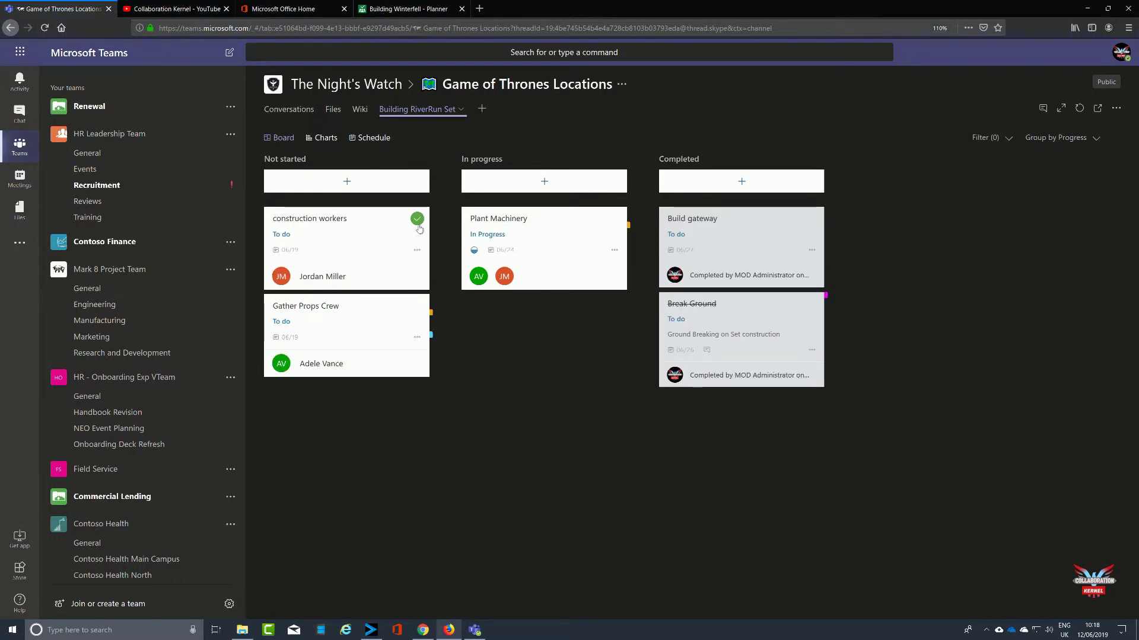
{"action": "left_click", "coordinate": [417, 251]}
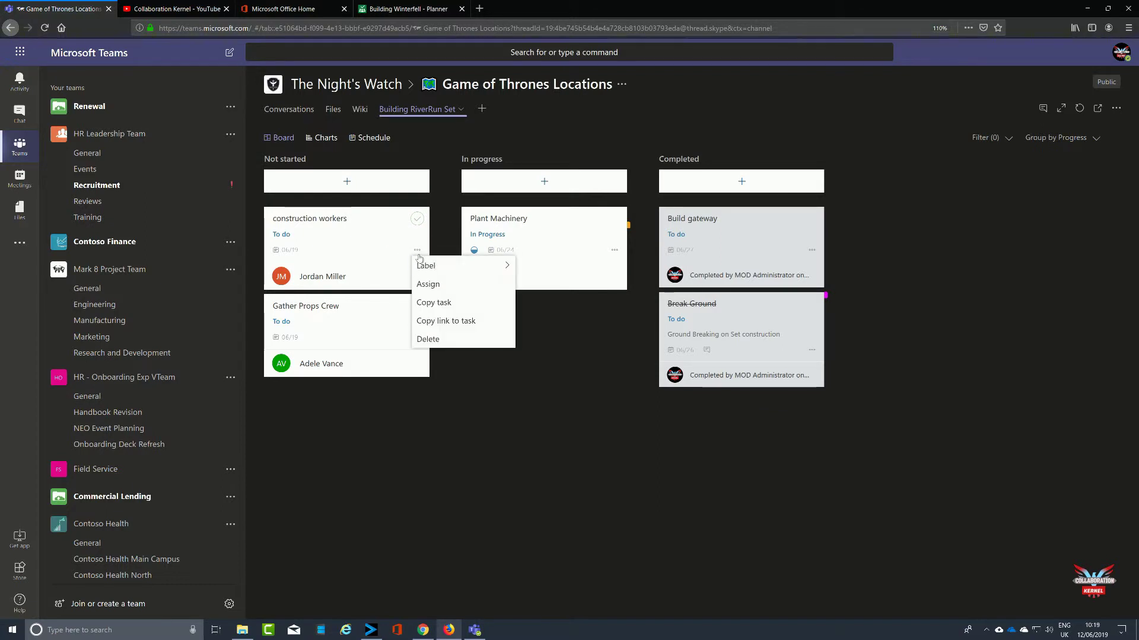
{"action": "left_click", "coordinate": [357, 254]}
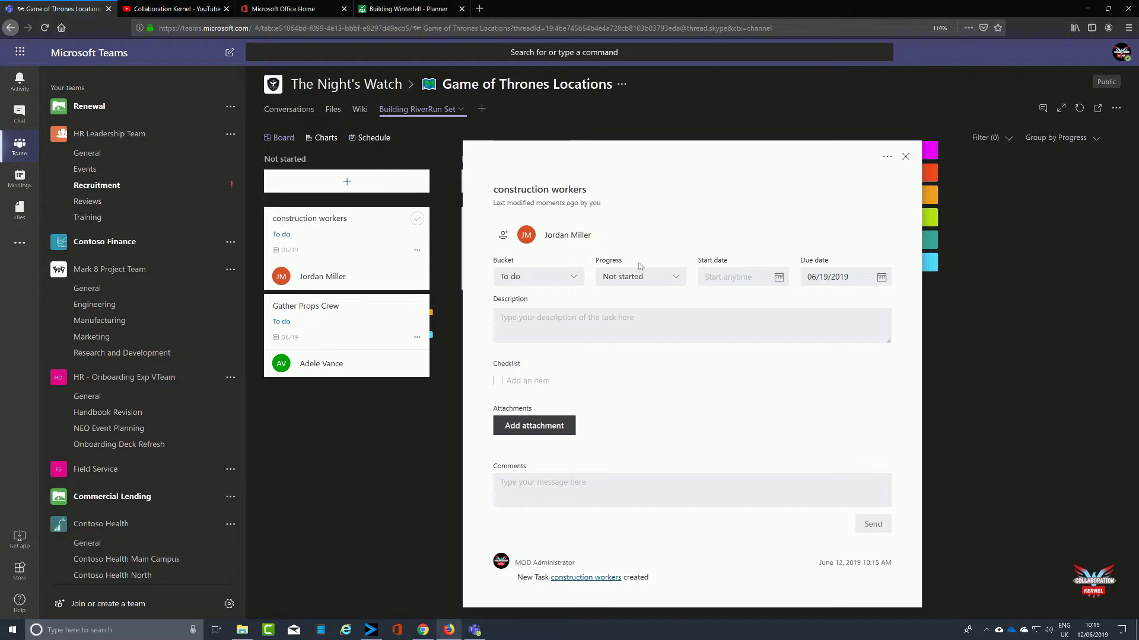
{"action": "left_click", "coordinate": [676, 277]}
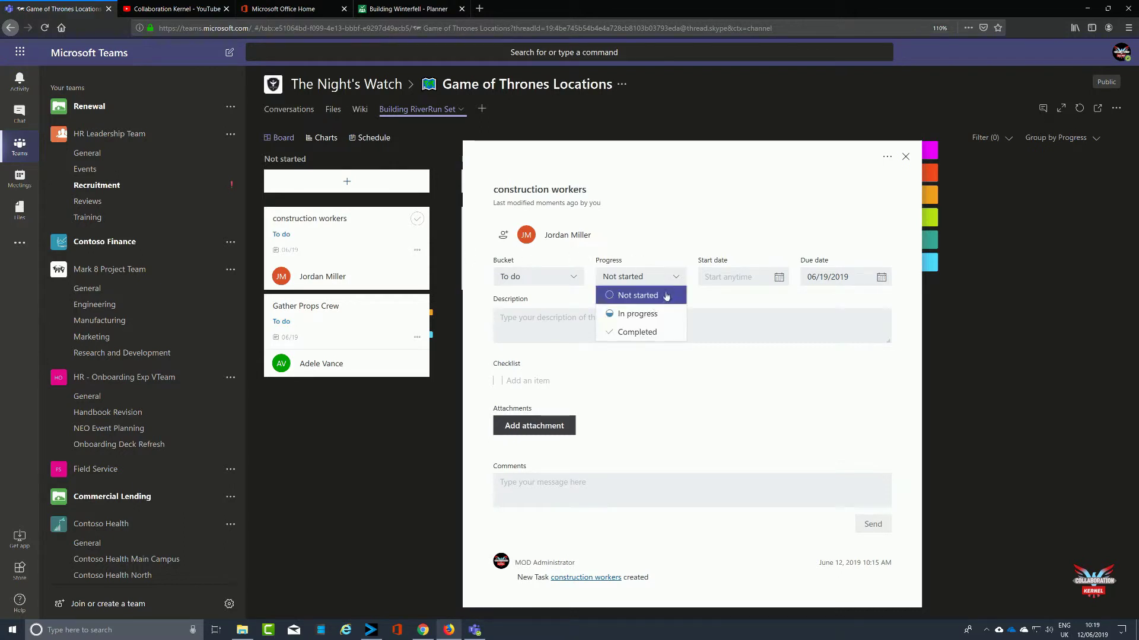
{"action": "left_click", "coordinate": [638, 314]}
{"action": "left_click", "coordinate": [419, 360]}
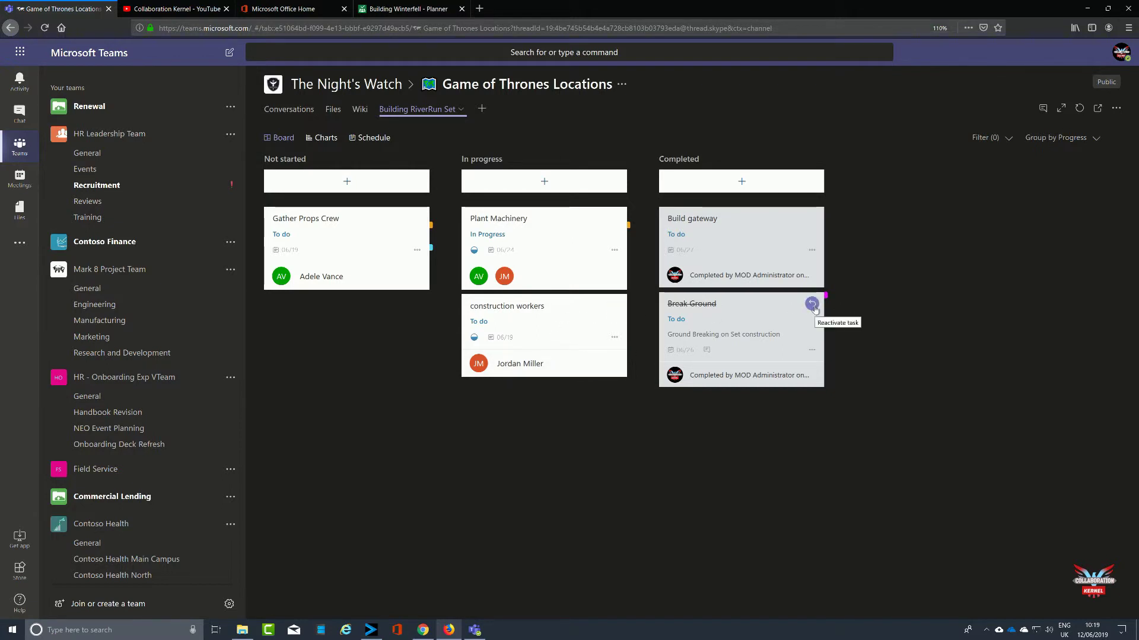
Reactivate the Build gateway task and move the construction workers task to the Not started column.
{"action": "left_click", "coordinate": [811, 219]}
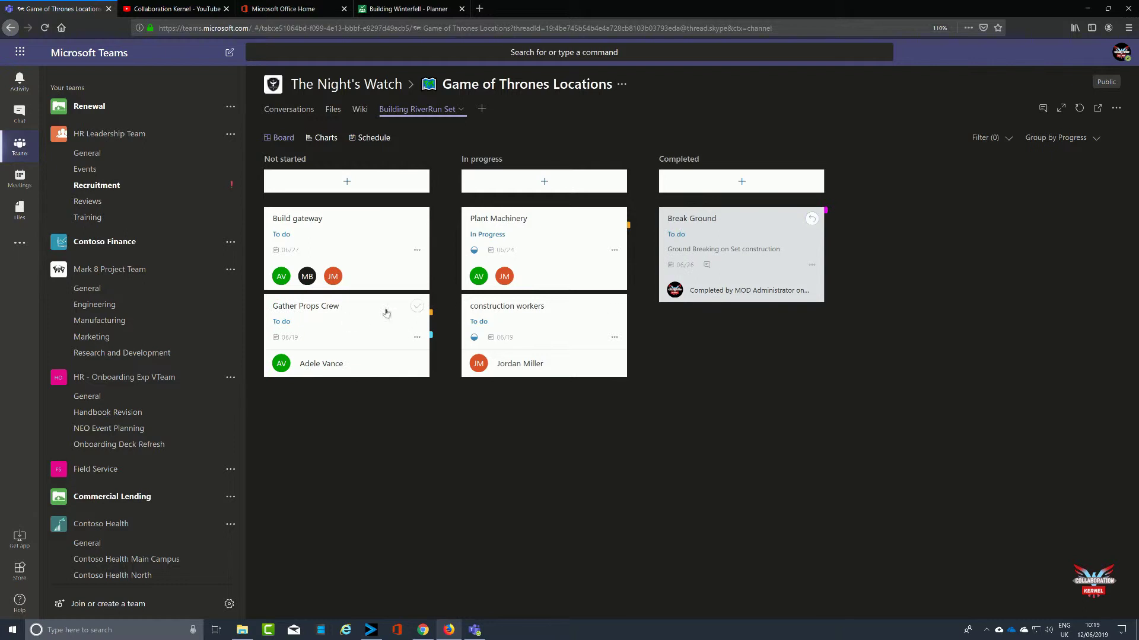
{"action": "left_click_drag", "start_coordinate": [569, 331], "coordinate": [358, 432]}
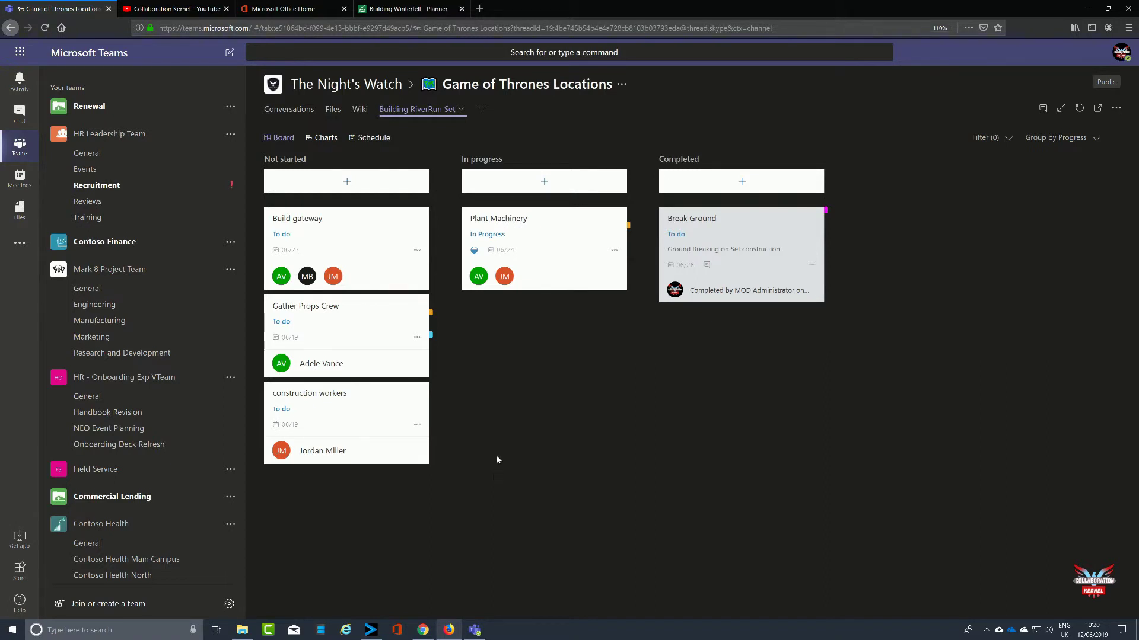
Add the checklist items Hire Excavator, Hire generator, Hire earth flattener and Hire Dozer to the Plant Machinery task.
{"action": "left_click", "coordinate": [535, 239]}
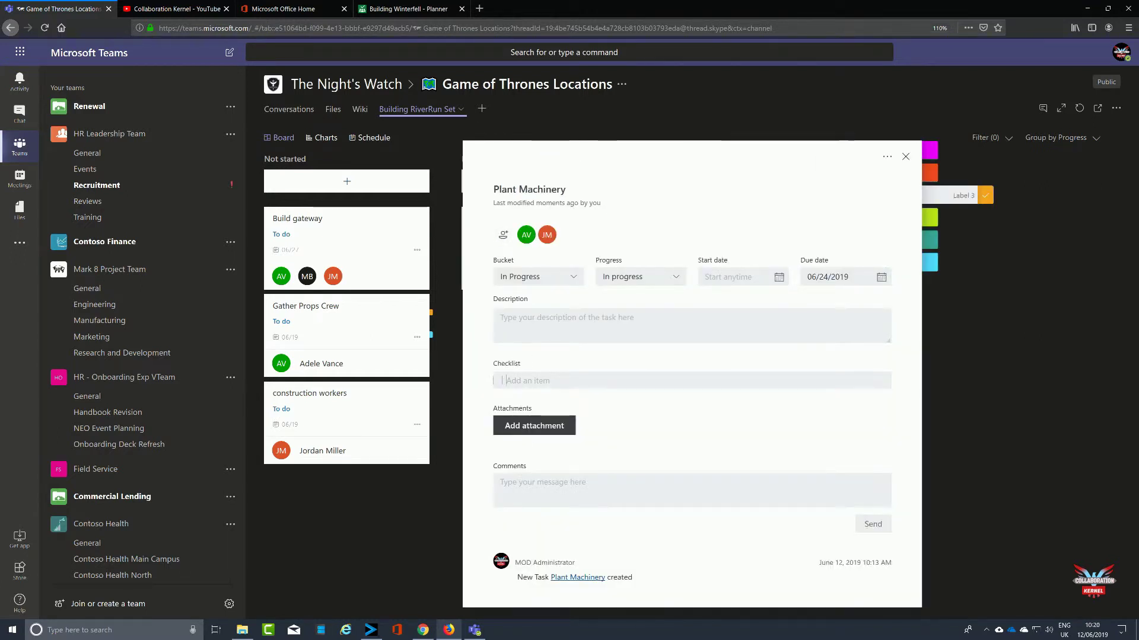
{"action": "type", "text": "Hire"}
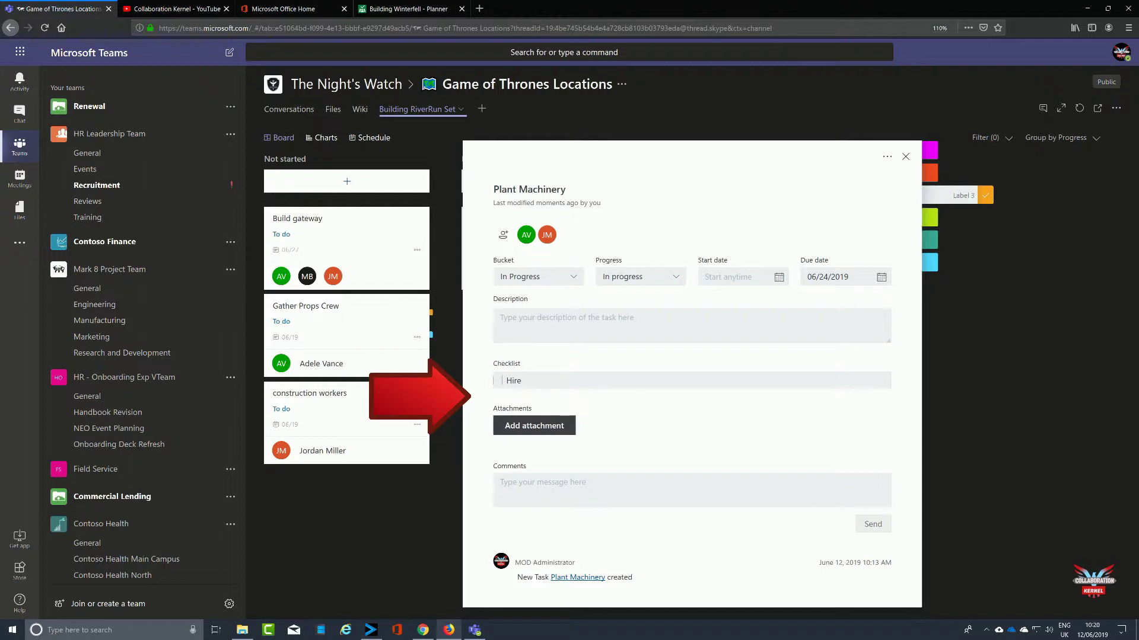
{"action": "type", "text": " Excavator"}
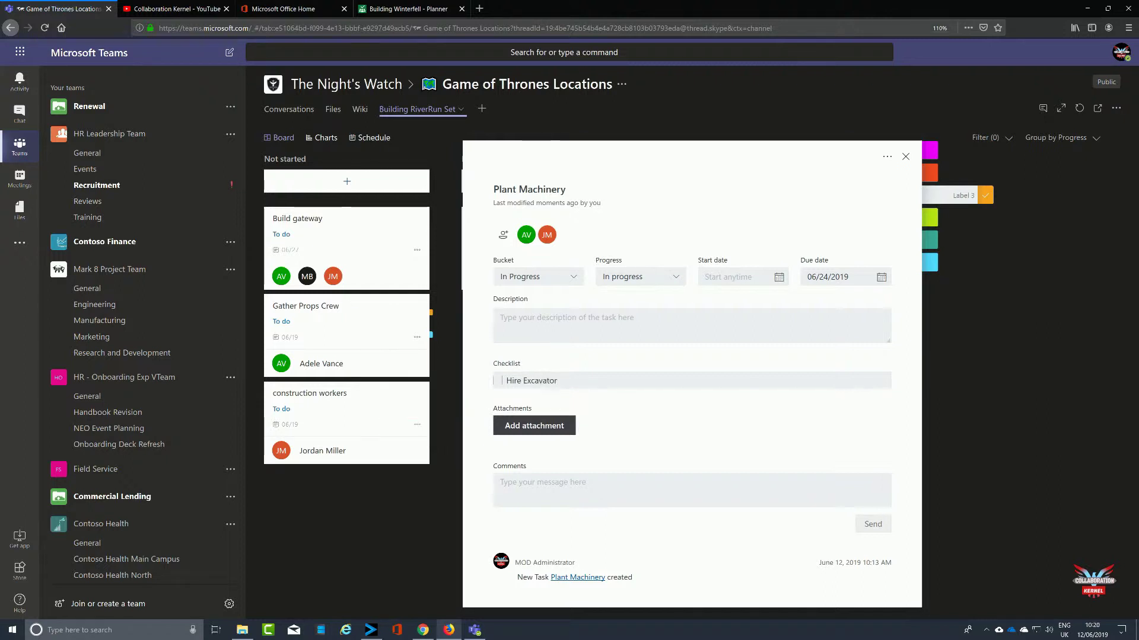
{"action": "key", "text": "Return"}
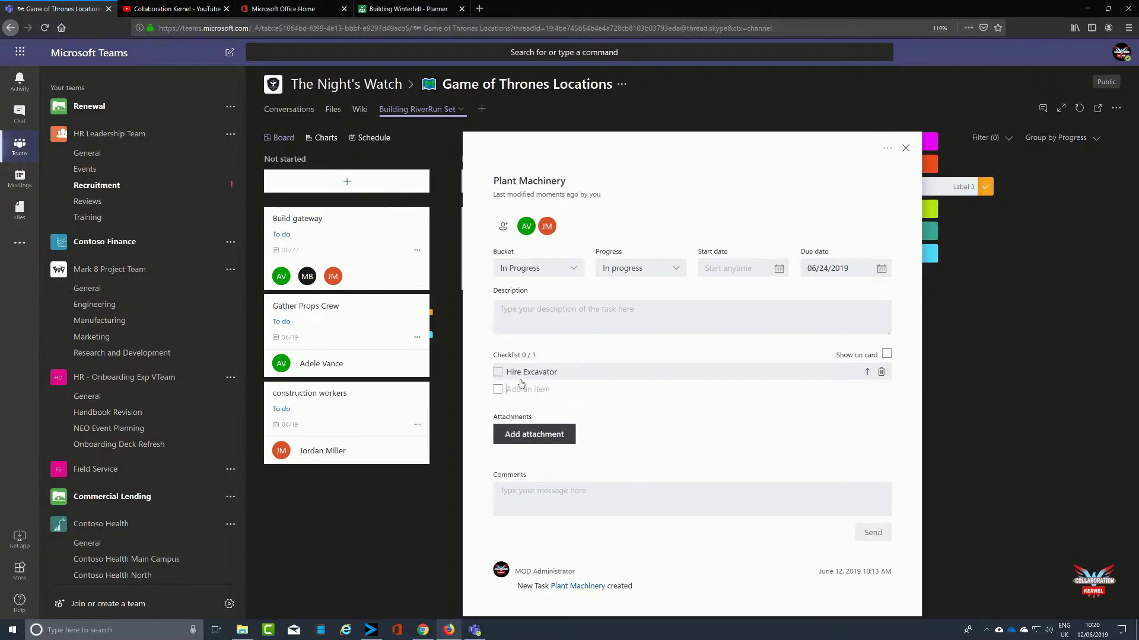
{"action": "type", "text": "Hire generator"}
{"action": "key", "text": "Return"}
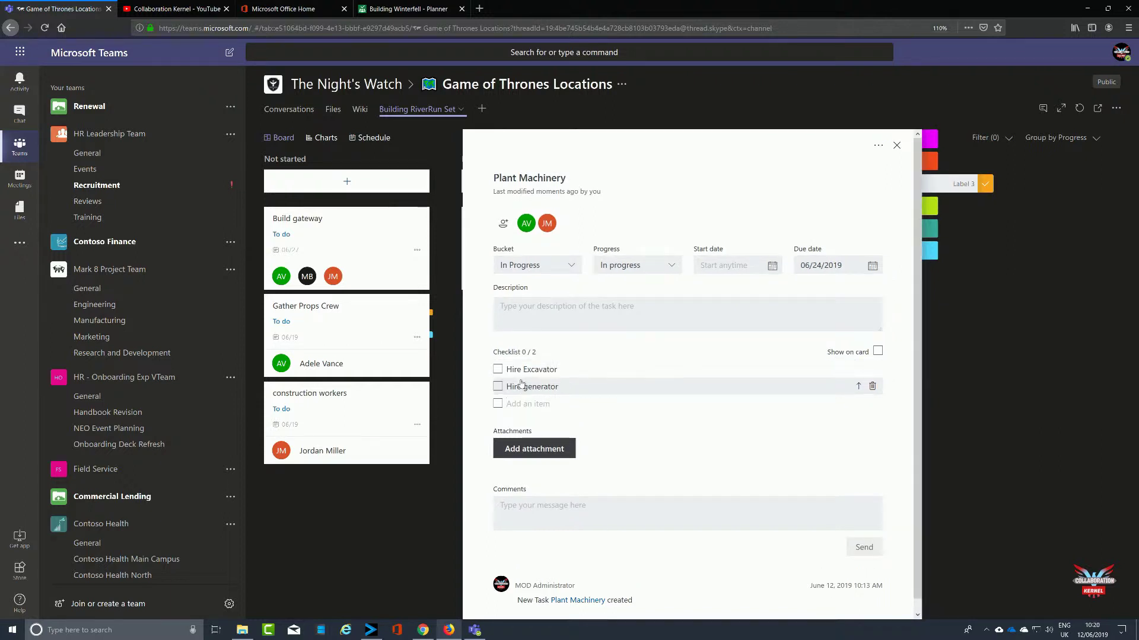
{"action": "type", "text": "Hire earth flattener"}
{"action": "key", "text": "Return"}
{"action": "type", "text": "Hir"}
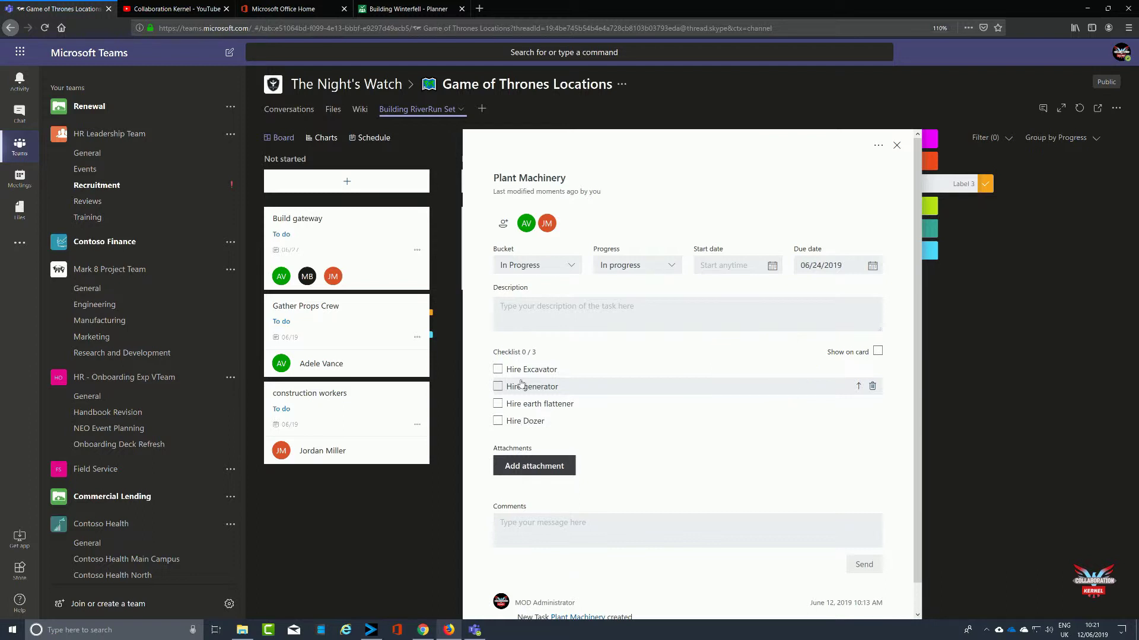
{"action": "type", "text": "e Dozer"}
{"action": "key", "text": "Return"}
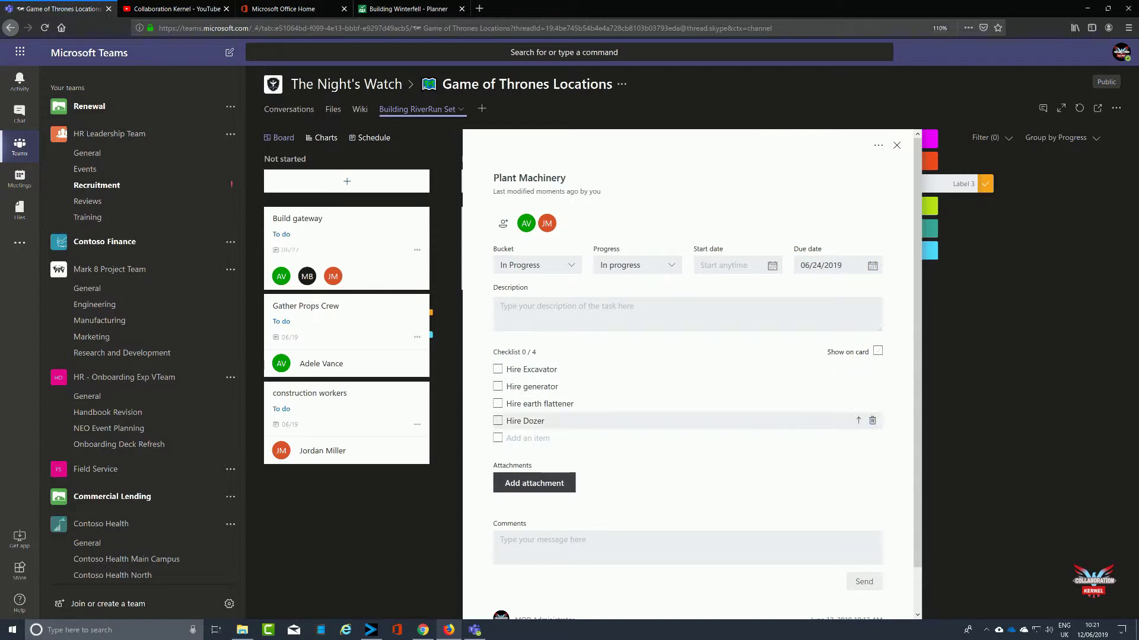
Mark the Hire Excavator and Hire earth flattener checklist items complete and close the Plant Machinery task.
{"action": "left_click", "coordinate": [498, 369]}
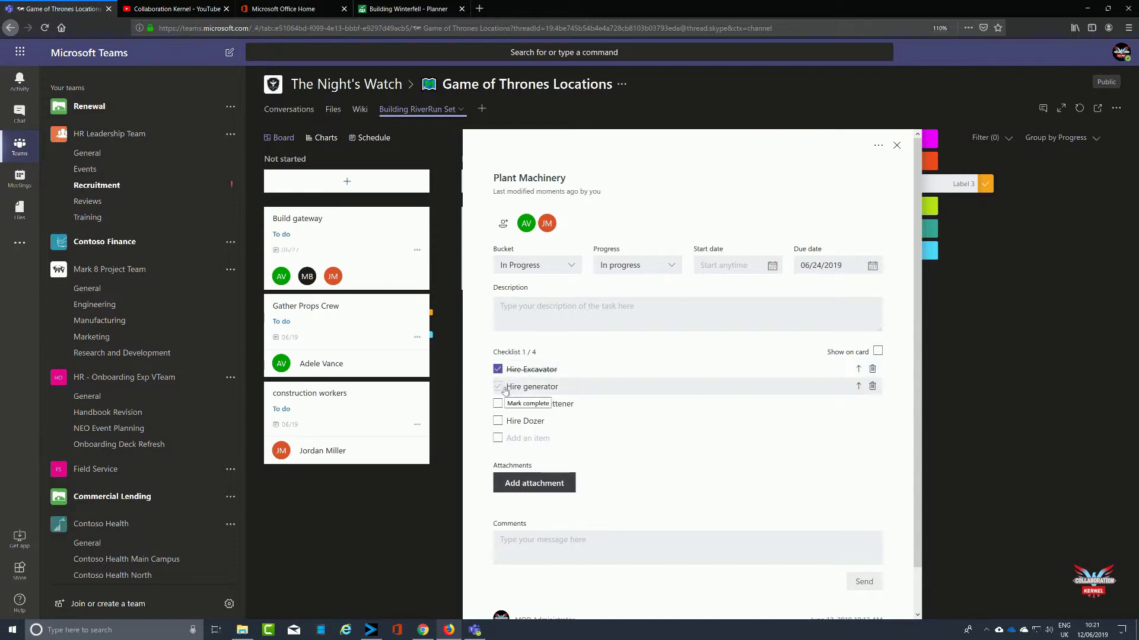
{"action": "left_click", "coordinate": [497, 387]}
{"action": "left_click", "coordinate": [498, 404]}
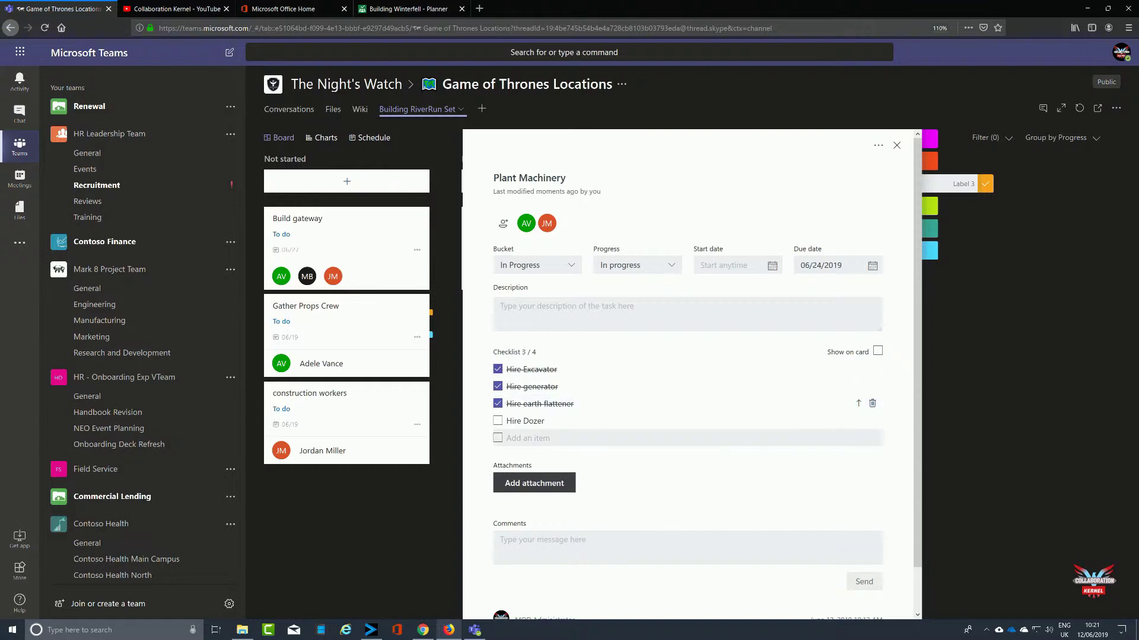
{"action": "left_click", "coordinate": [498, 387]}
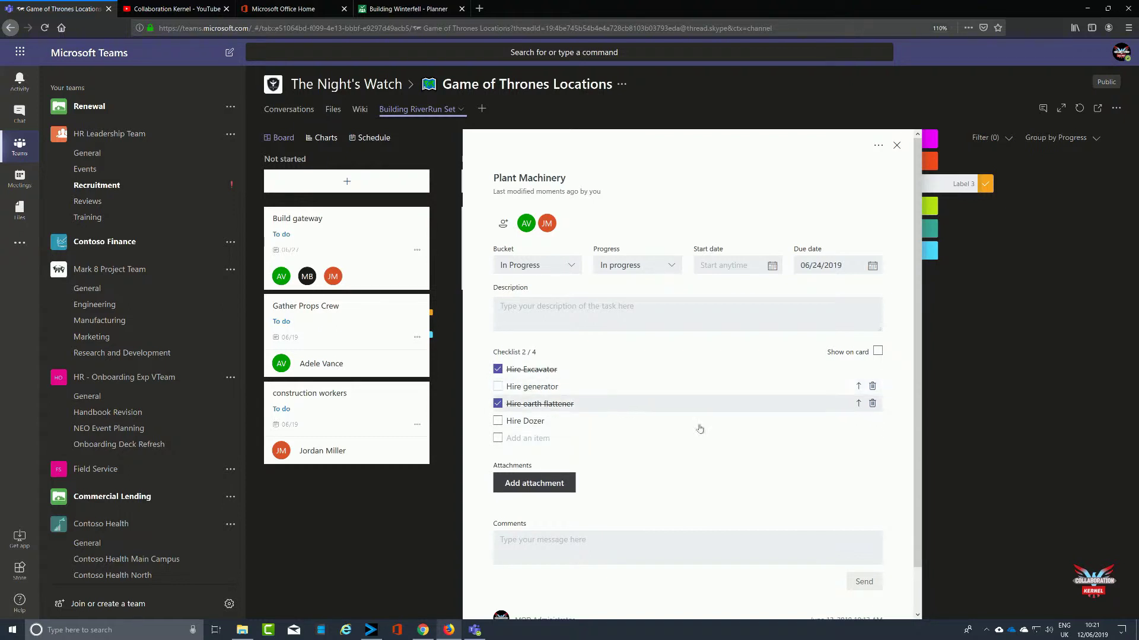
{"action": "scroll", "coordinate": [738, 447], "scroll_direction": "down", "scroll_amount": 1}
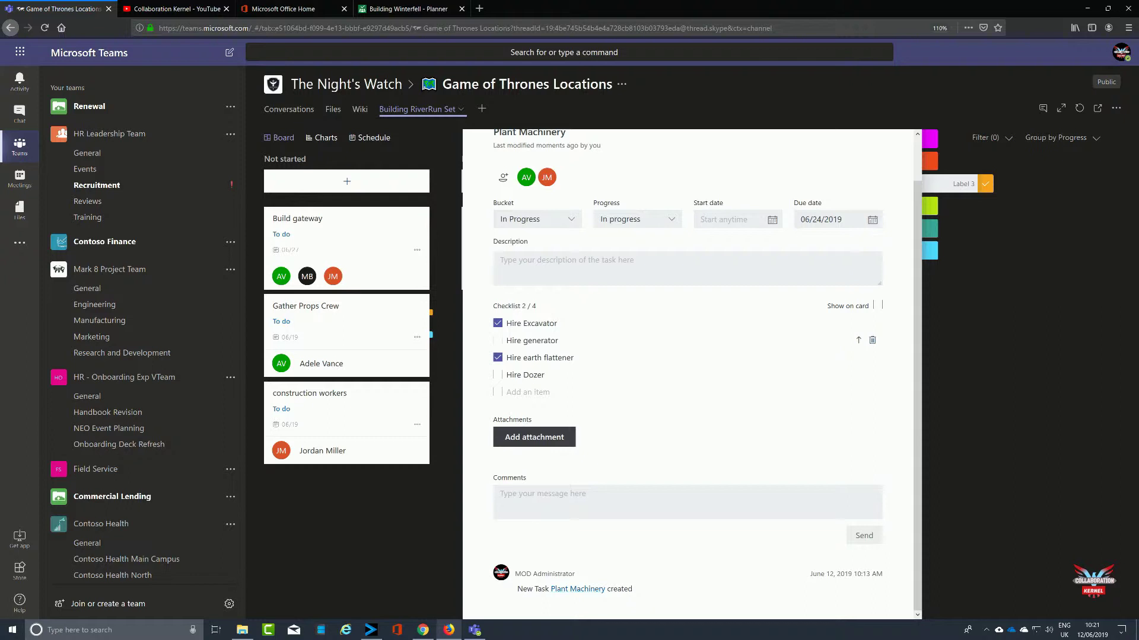
{"action": "scroll", "coordinate": [898, 149], "scroll_direction": "up", "scroll_amount": 1}
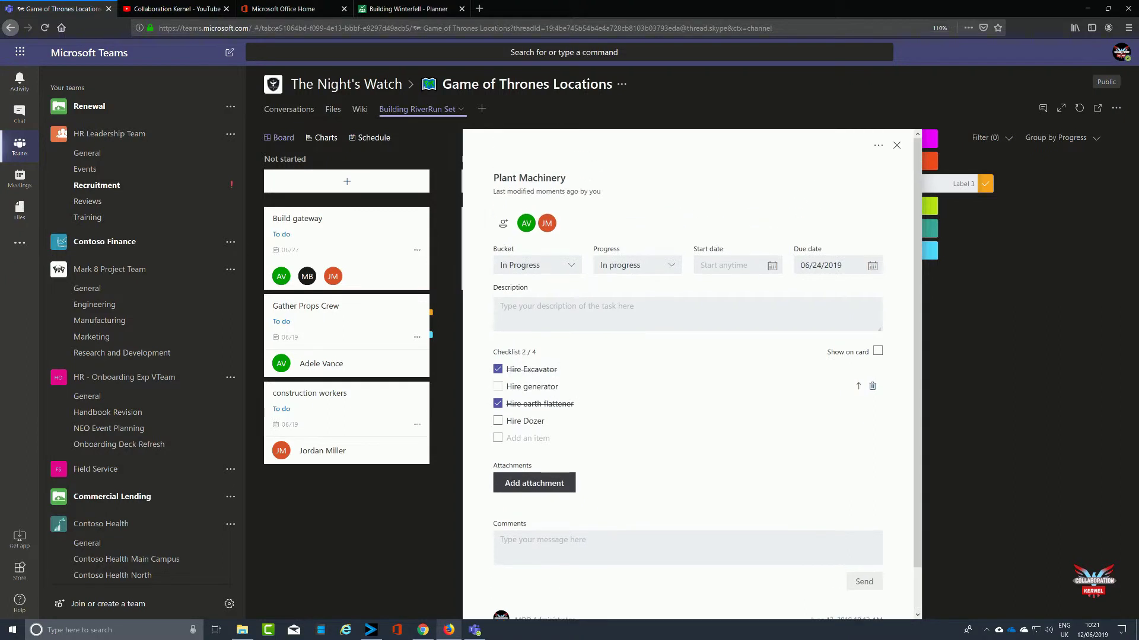
{"action": "left_click", "coordinate": [897, 145]}
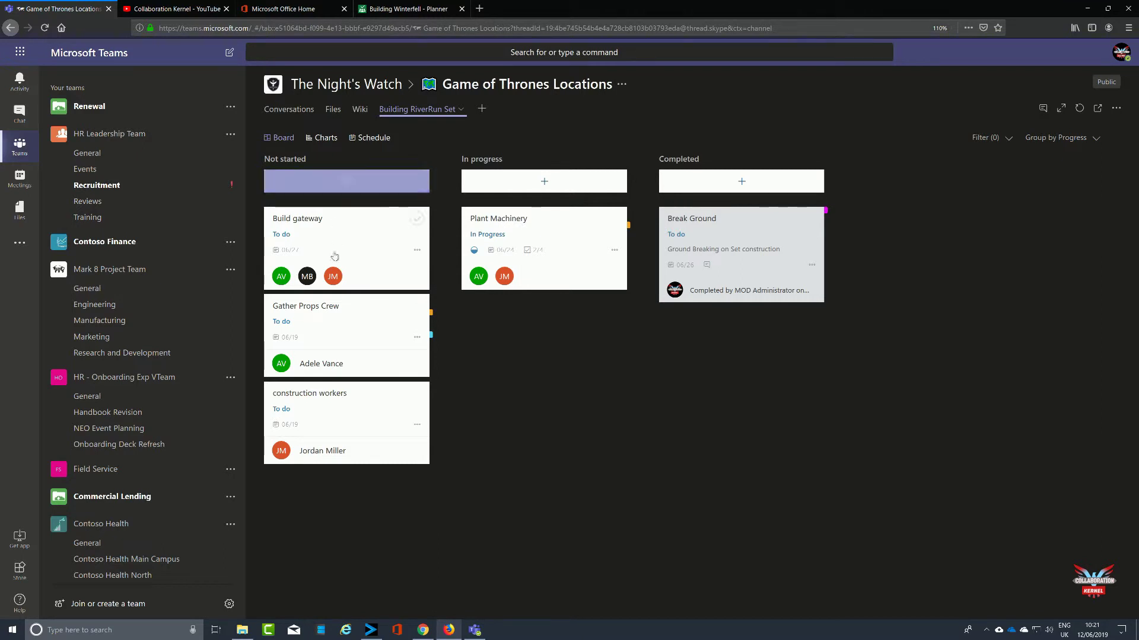
Add checklist items call Manpower, Ensure Toilets are on Site and Call Site Catering Services to the construction workers task and show the checklist on its card.
{"action": "left_click", "coordinate": [335, 415]}
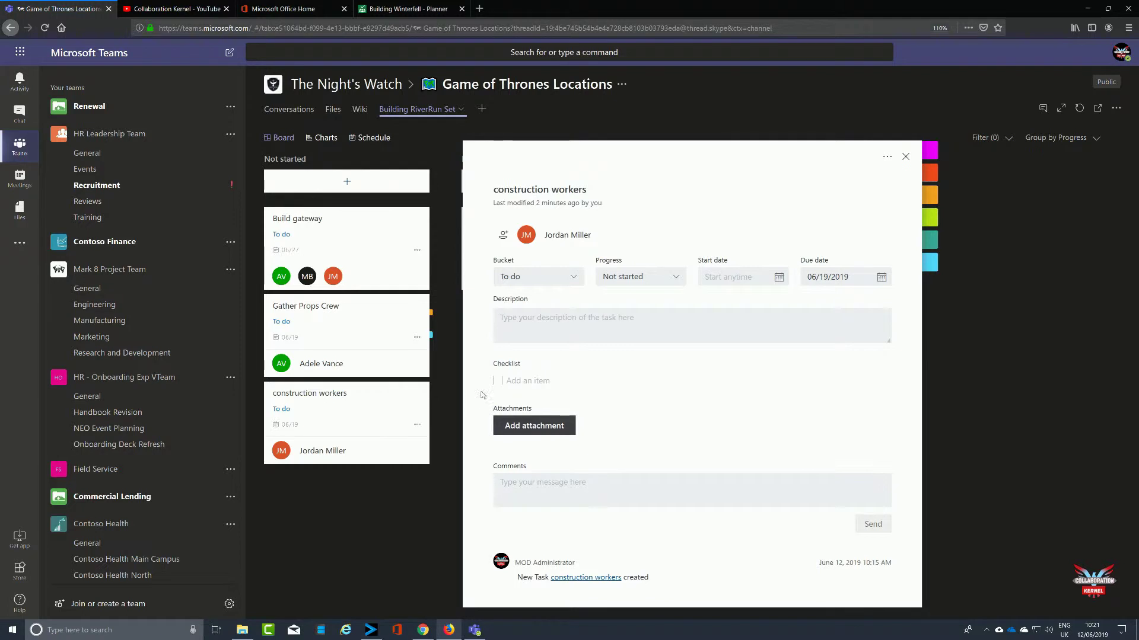
{"action": "left_click", "coordinate": [510, 381]}
{"action": "type", "text": "call Manpower"}
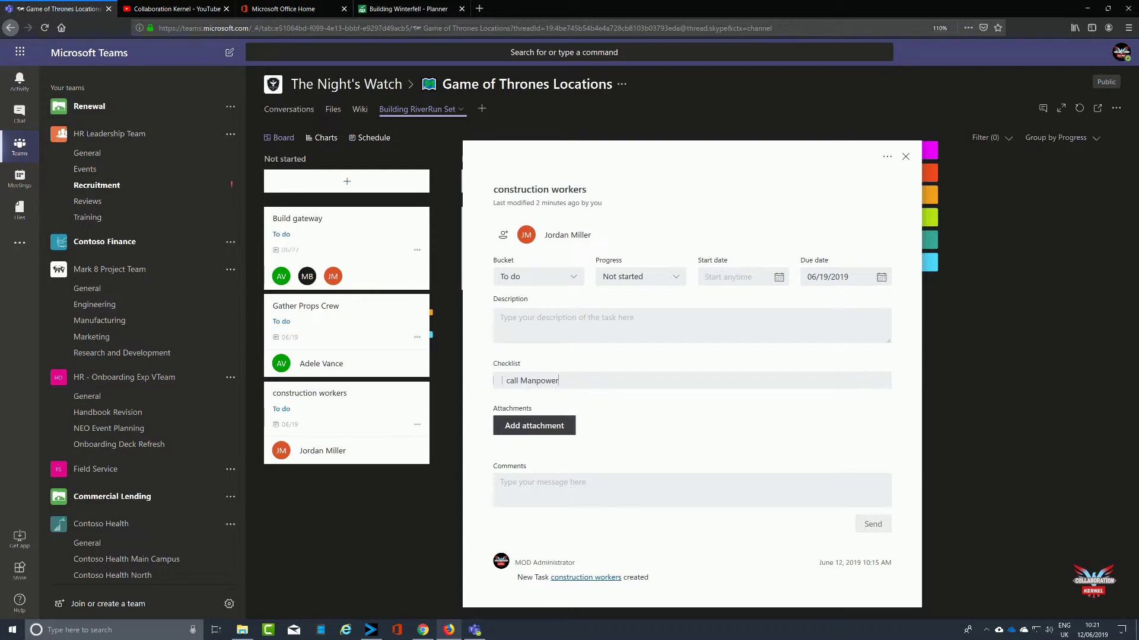
{"action": "key", "text": "Return"}
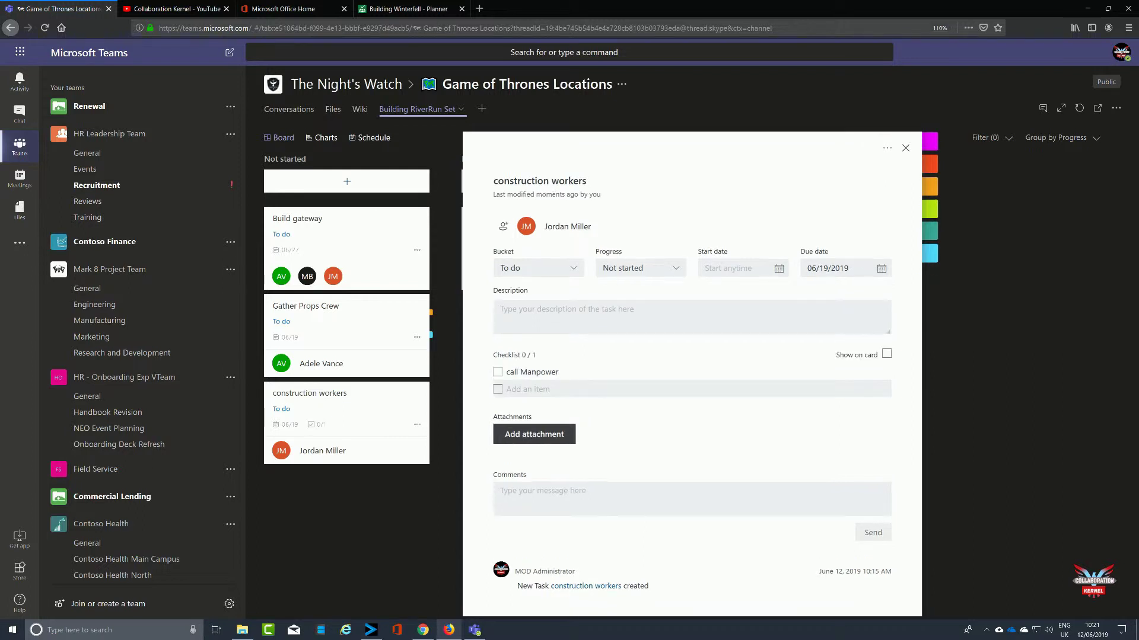
{"action": "type", "text": "Cal"}
{"action": "key", "text": "BackSpace"}
{"action": "key", "text": "BackSpace"}
{"action": "type", "text": "Ensure Toilets are on Site"}
{"action": "key", "text": "Return"}
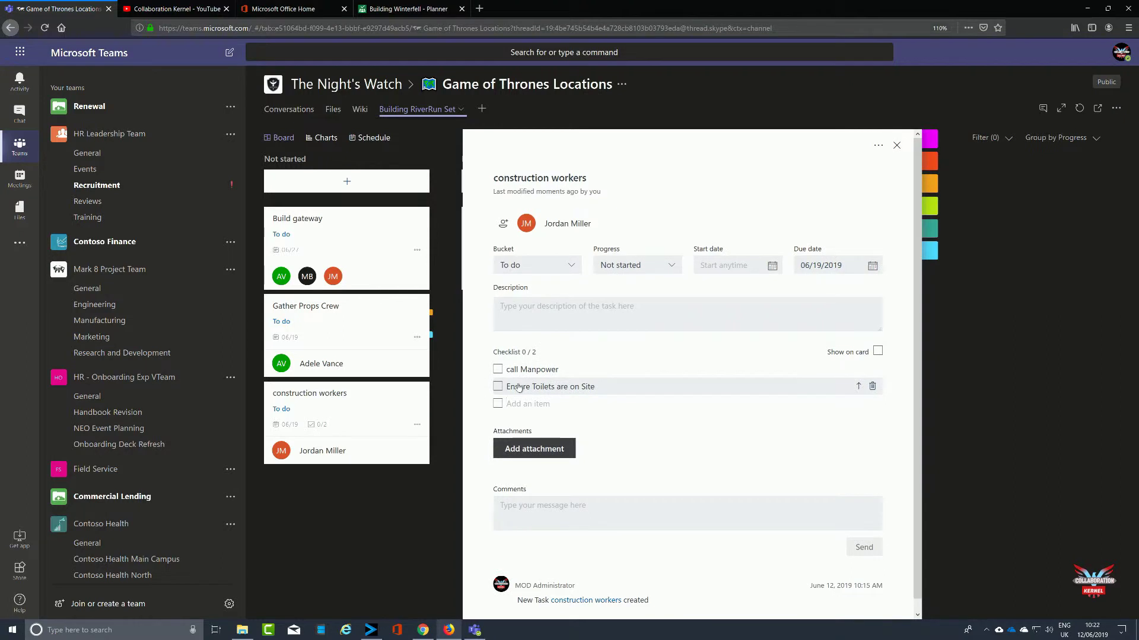
{"action": "type", "text": "Call Site Catering Services"}
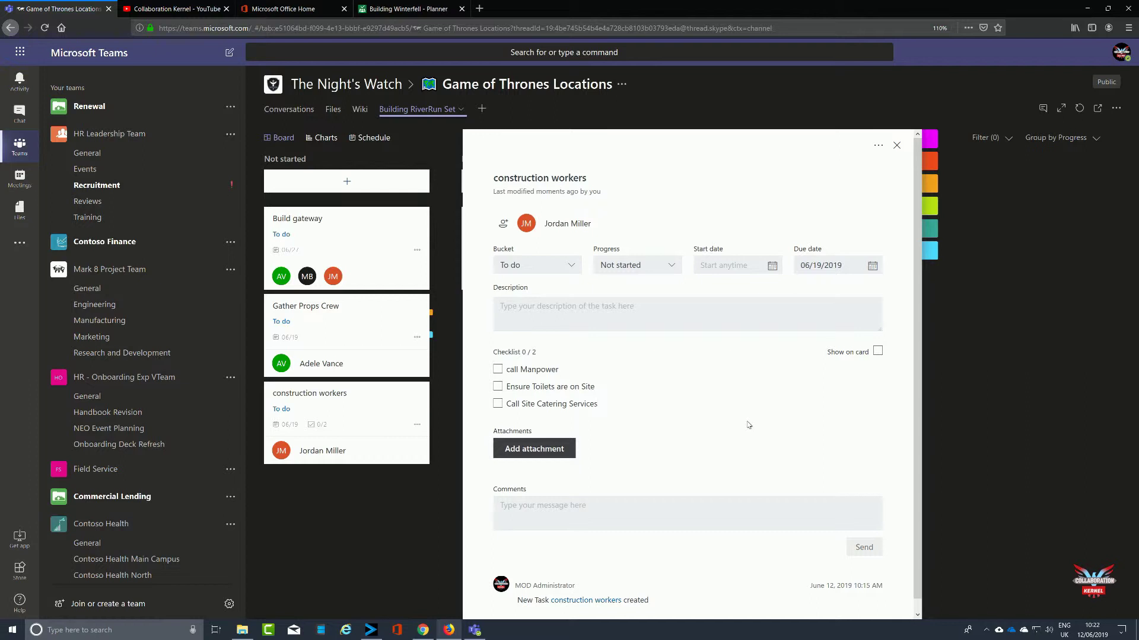
{"action": "left_click", "coordinate": [877, 354]}
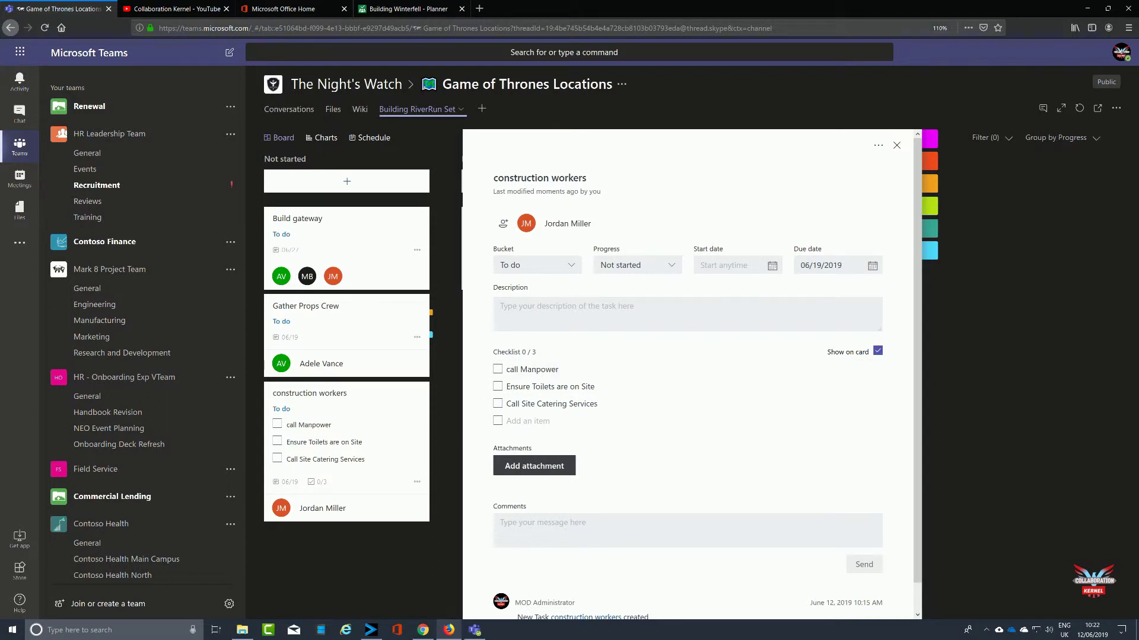
Give the construction workers task the description "People to do the work" and close it.
{"action": "type", "text": "Perrople to do the work"}
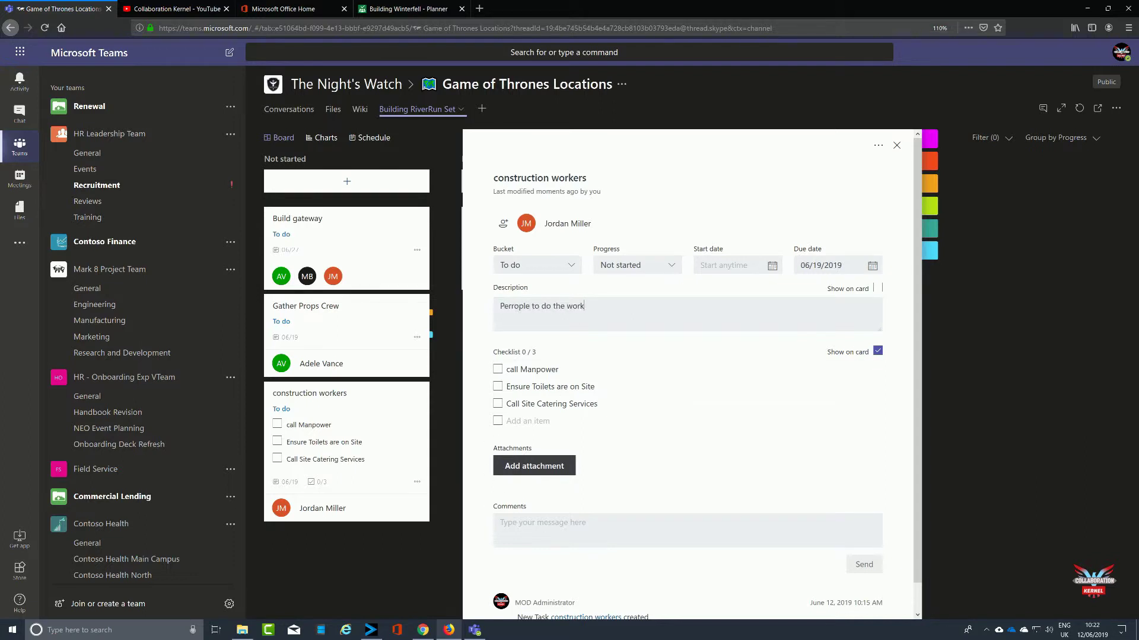
{"action": "left_click", "coordinate": [515, 306]}
{"action": "key", "text": "BackSpace"}
{"action": "key", "text": "BackSpace"}
{"action": "key", "text": "BackSpace"}
{"action": "type", "text": "e"}
{"action": "left_click", "coordinate": [382, 592]}
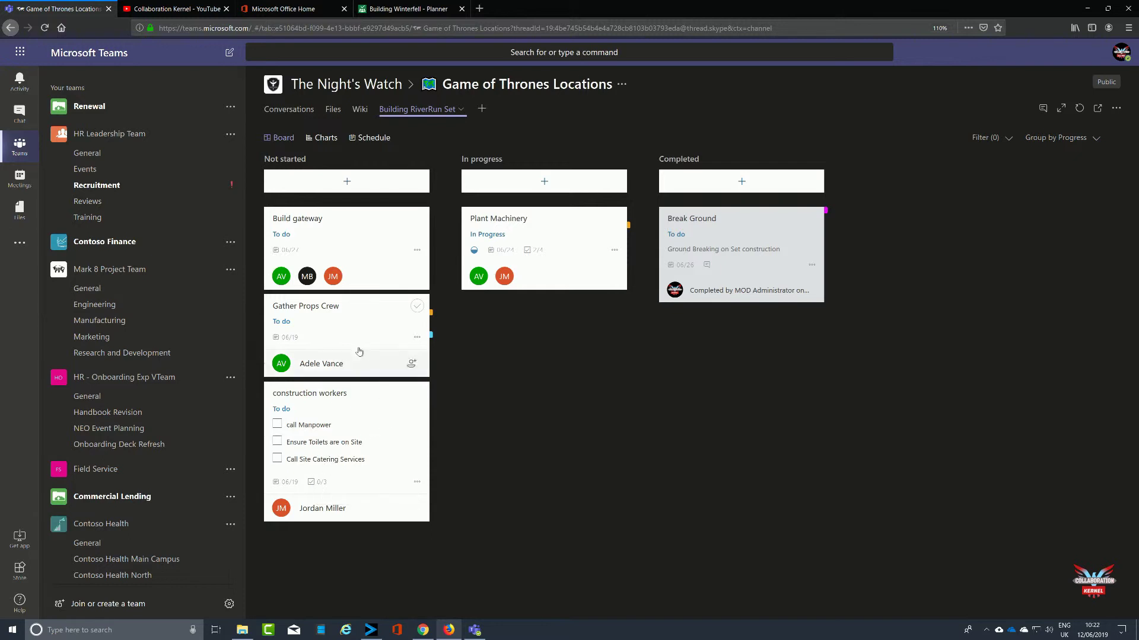
Try showing the description instead of the checklist on the construction workers card, and switch back to the checklist.
{"action": "left_click", "coordinate": [378, 416]}
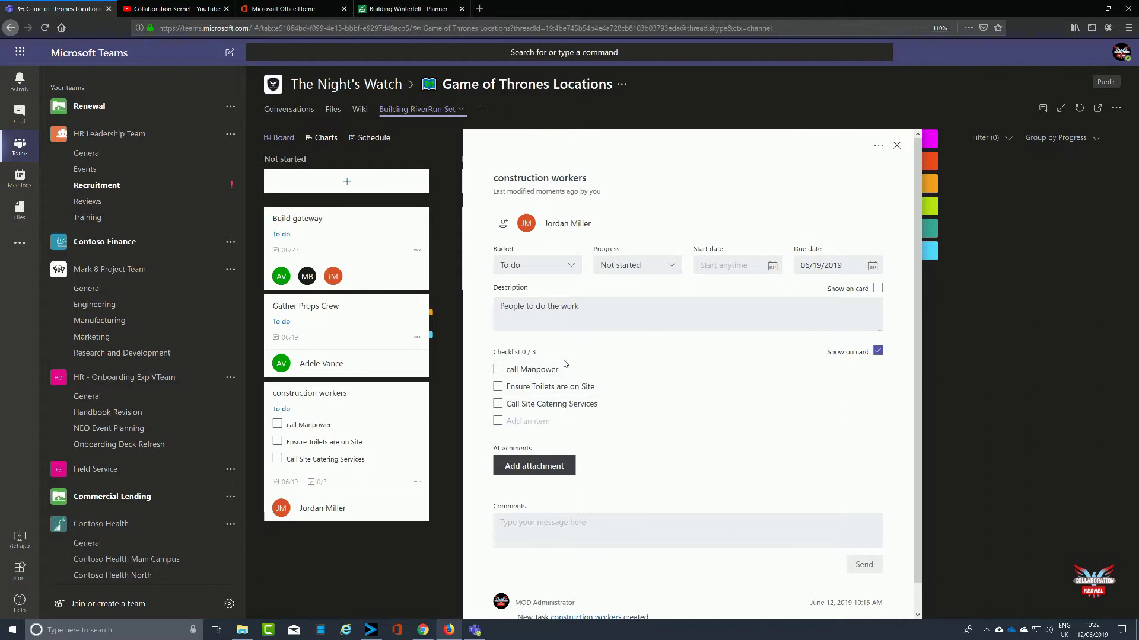
{"action": "left_click", "coordinate": [401, 434]}
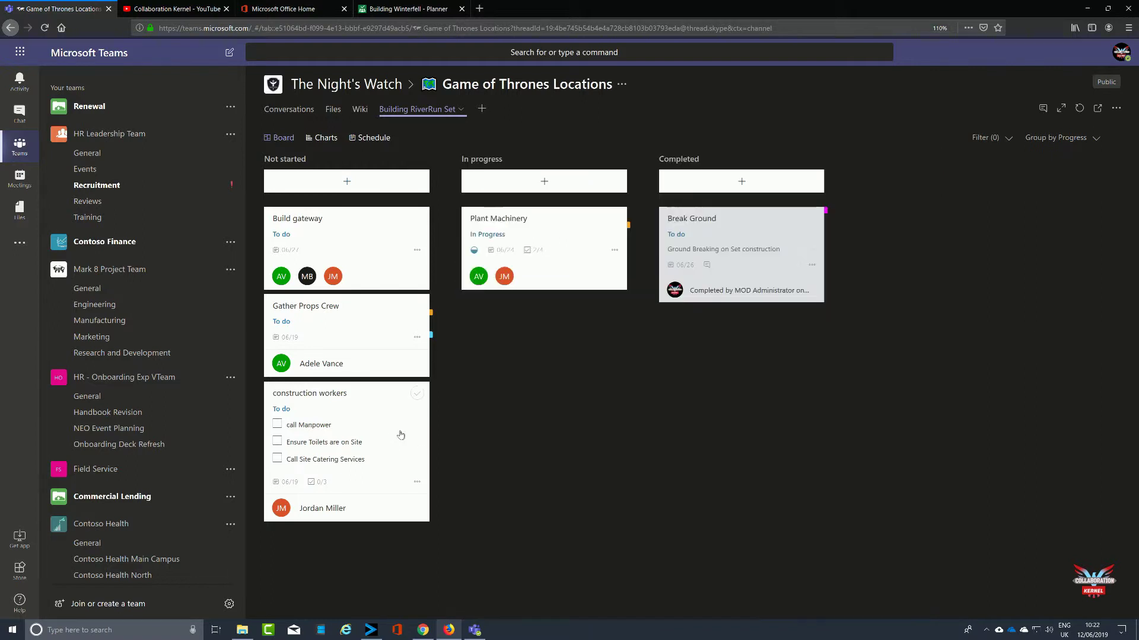
{"action": "left_click", "coordinate": [401, 434]}
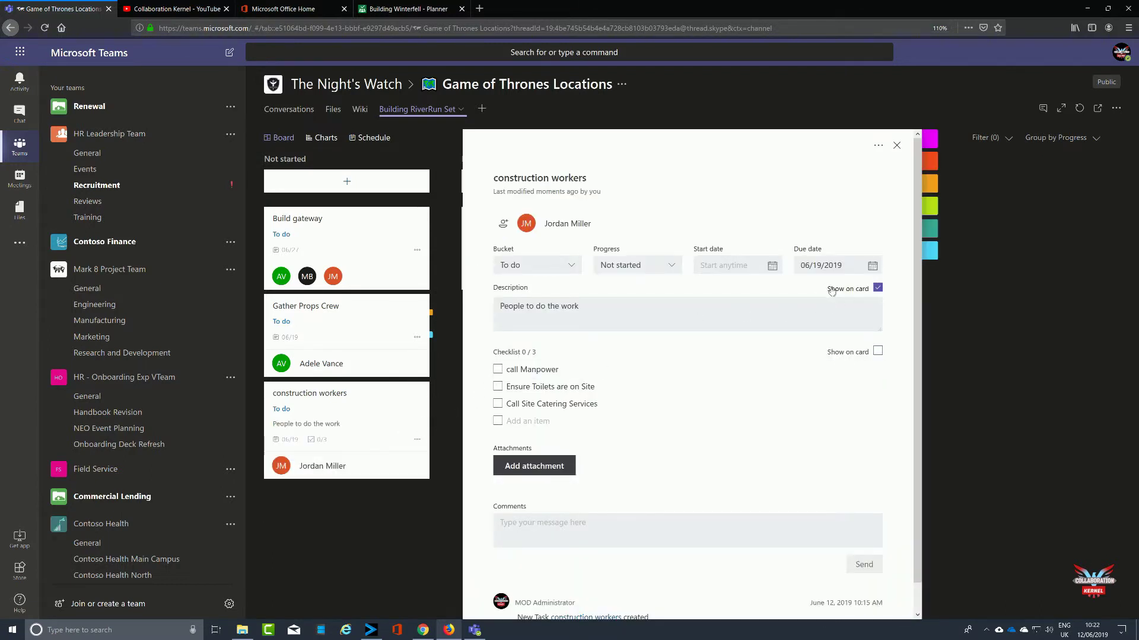
{"action": "left_click", "coordinate": [877, 289]}
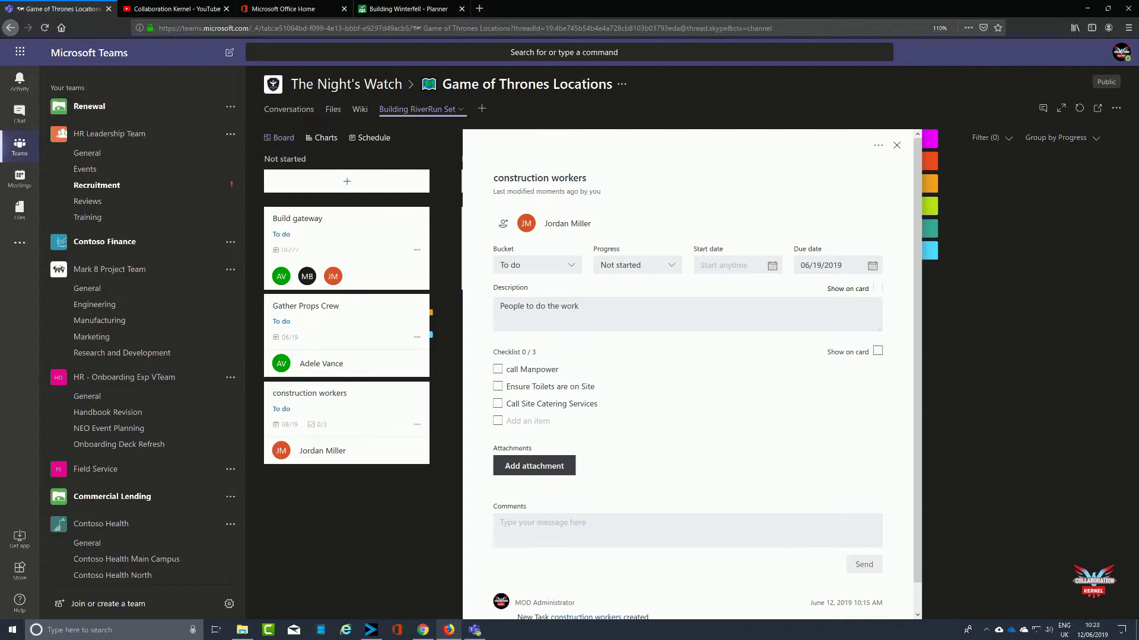
{"action": "left_click", "coordinate": [877, 351]}
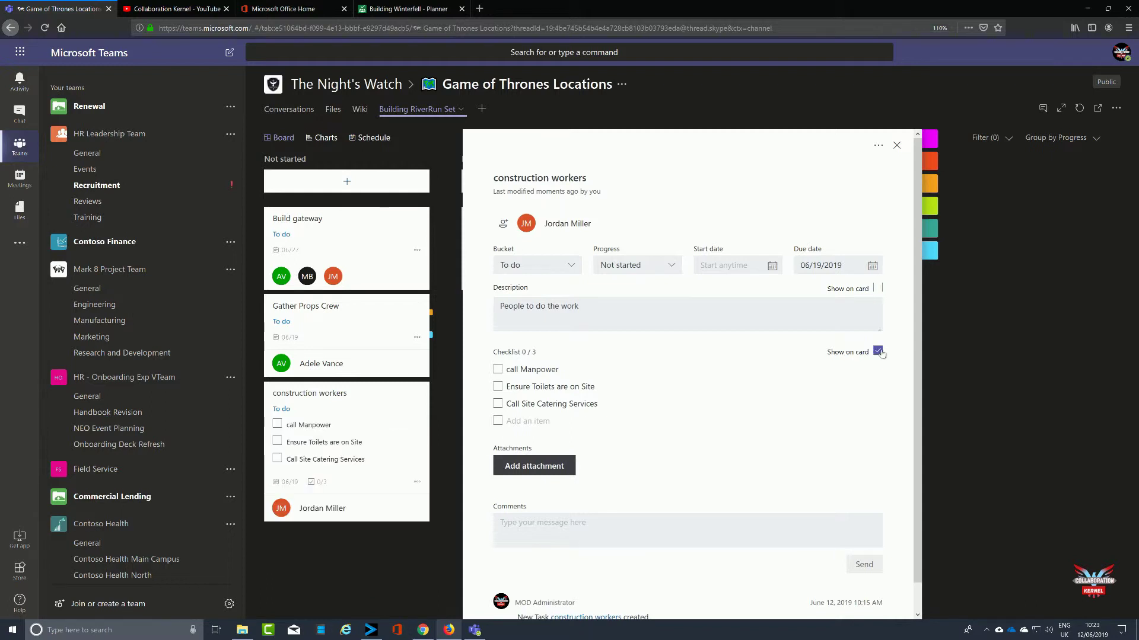
{"action": "left_click", "coordinate": [877, 289]}
{"action": "left_click", "coordinate": [878, 352]}
{"action": "left_click", "coordinate": [453, 405]}
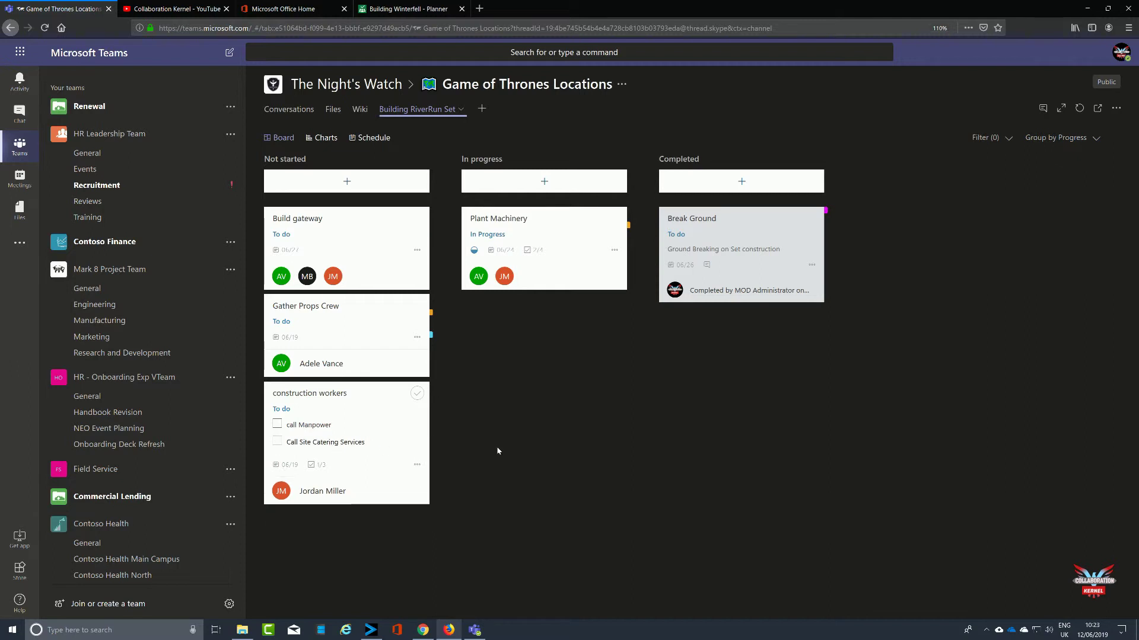
Mark call Manpower complete from the construction workers card, and reopen it and Ensure Toilets are on Site in the task's checklist.
{"action": "left_click", "coordinate": [278, 424]}
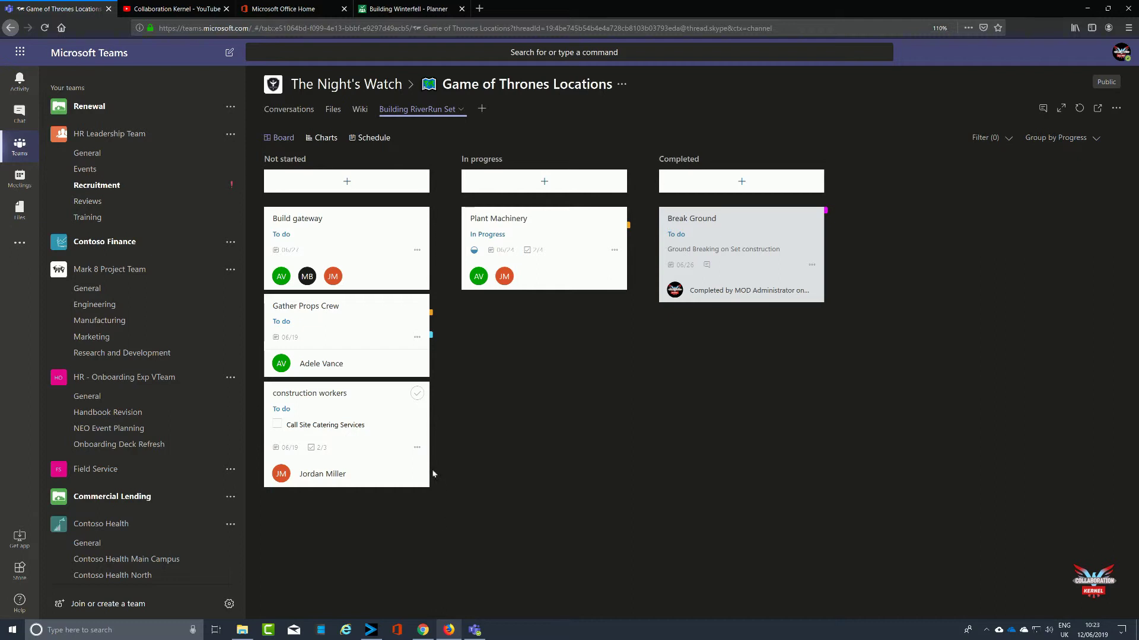
{"action": "left_click", "coordinate": [371, 436]}
{"action": "left_click", "coordinate": [497, 387]}
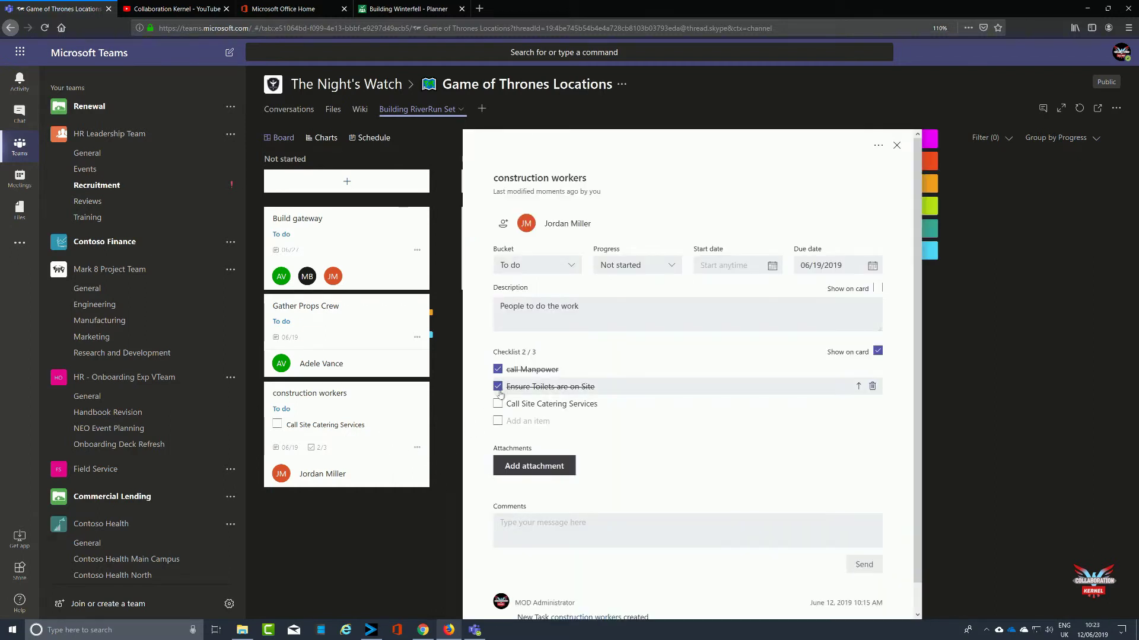
{"action": "left_click", "coordinate": [498, 369]}
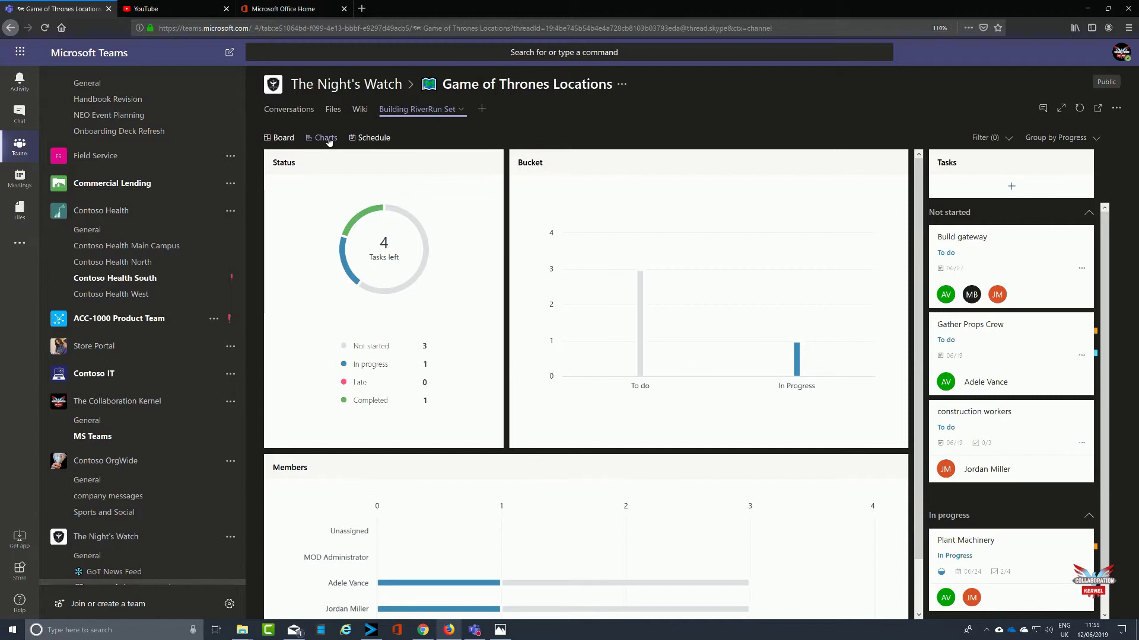
View the plan's board and examine its status, bucket and members charts.
{"action": "left_click", "coordinate": [297, 139]}
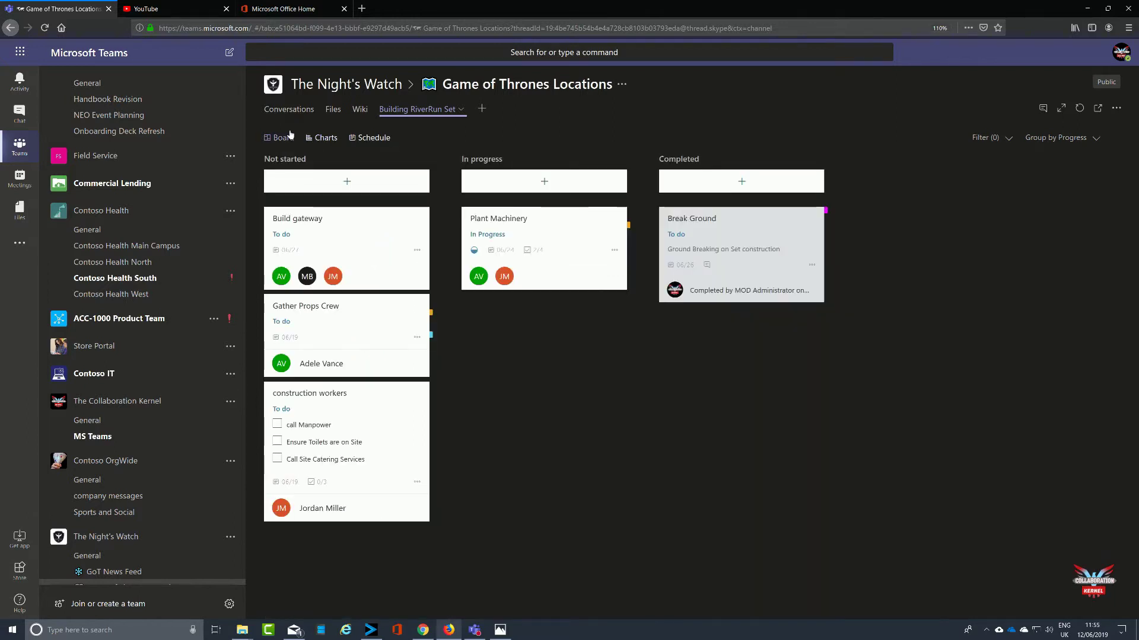
{"action": "left_click", "coordinate": [318, 138]}
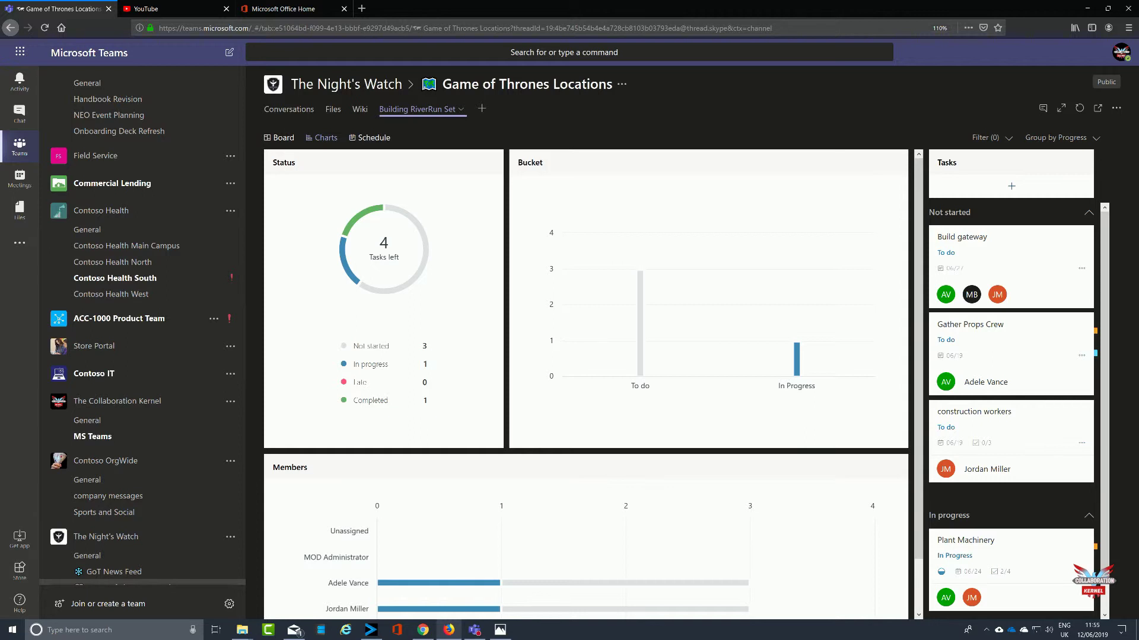
{"action": "scroll", "coordinate": [339, 401], "scroll_direction": "down", "scroll_amount": 1}
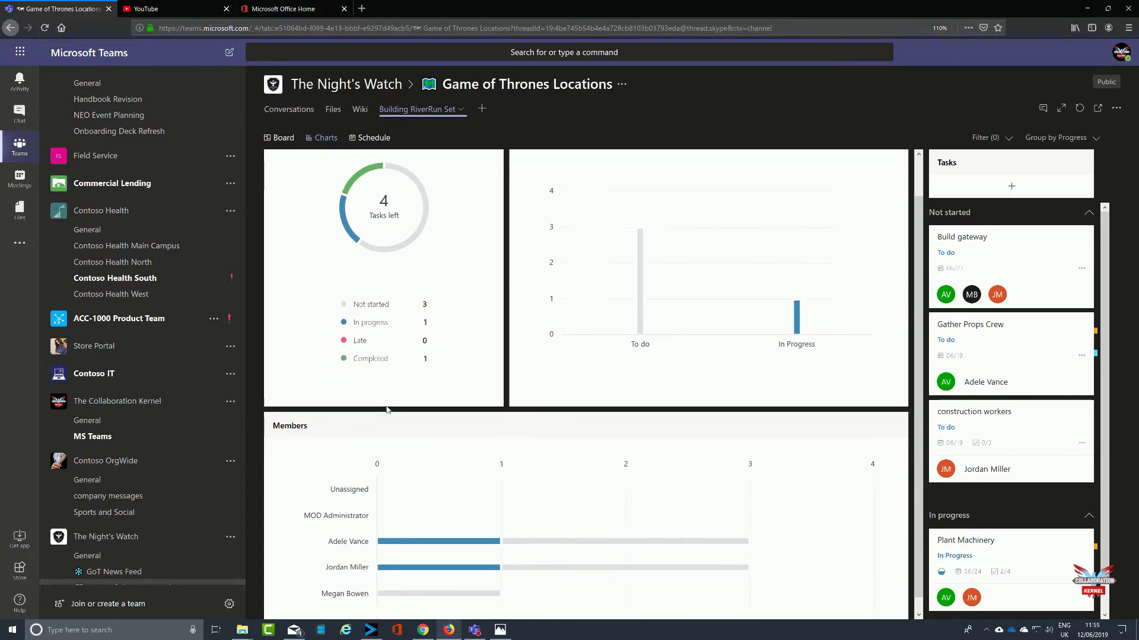
Open the Build gateway task from the task list beside the charts and try out its colour labels, including Label 4.
{"action": "mouse_move", "coordinate": [494, 555]}
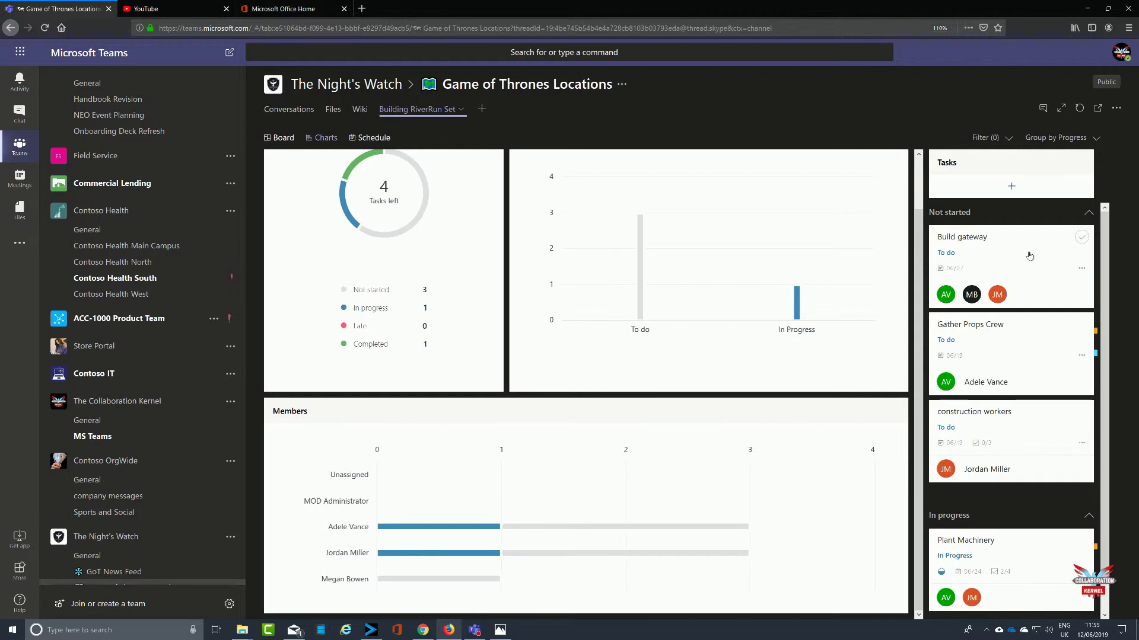
{"action": "scroll", "coordinate": [1015, 328], "scroll_direction": "down", "scroll_amount": 1}
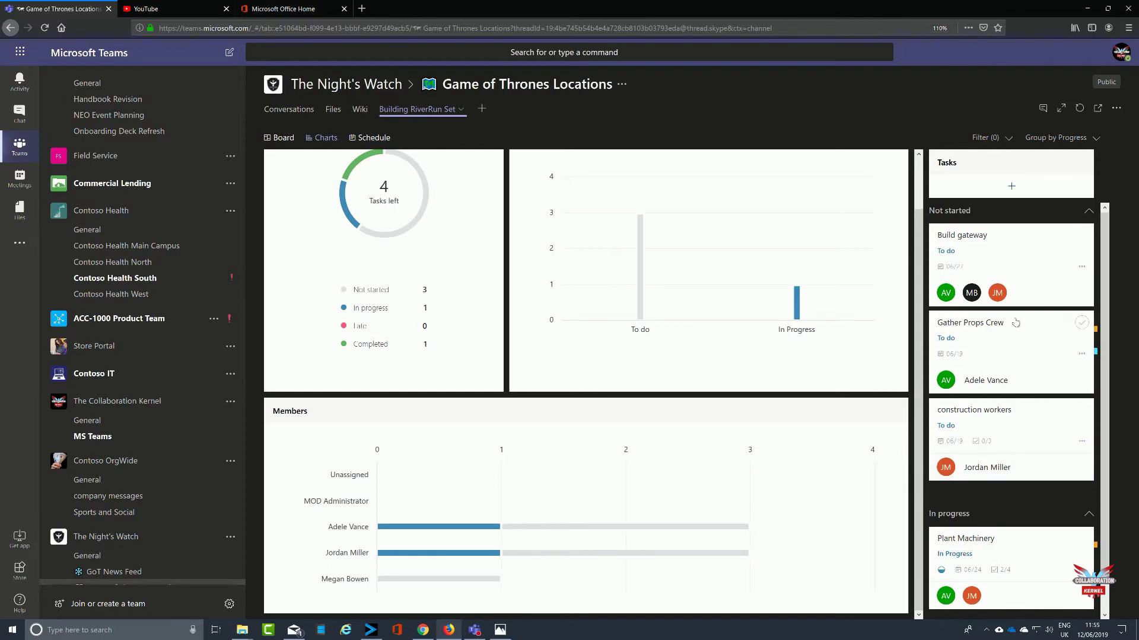
{"action": "scroll", "coordinate": [1016, 328], "scroll_direction": "up", "scroll_amount": 1}
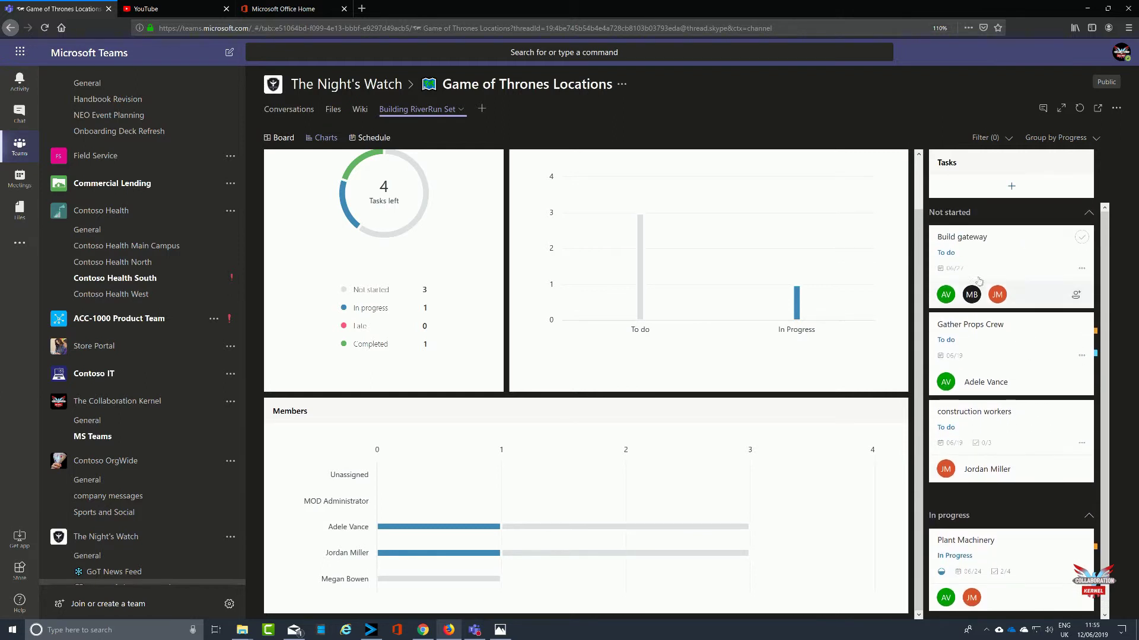
{"action": "left_click", "coordinate": [998, 265]}
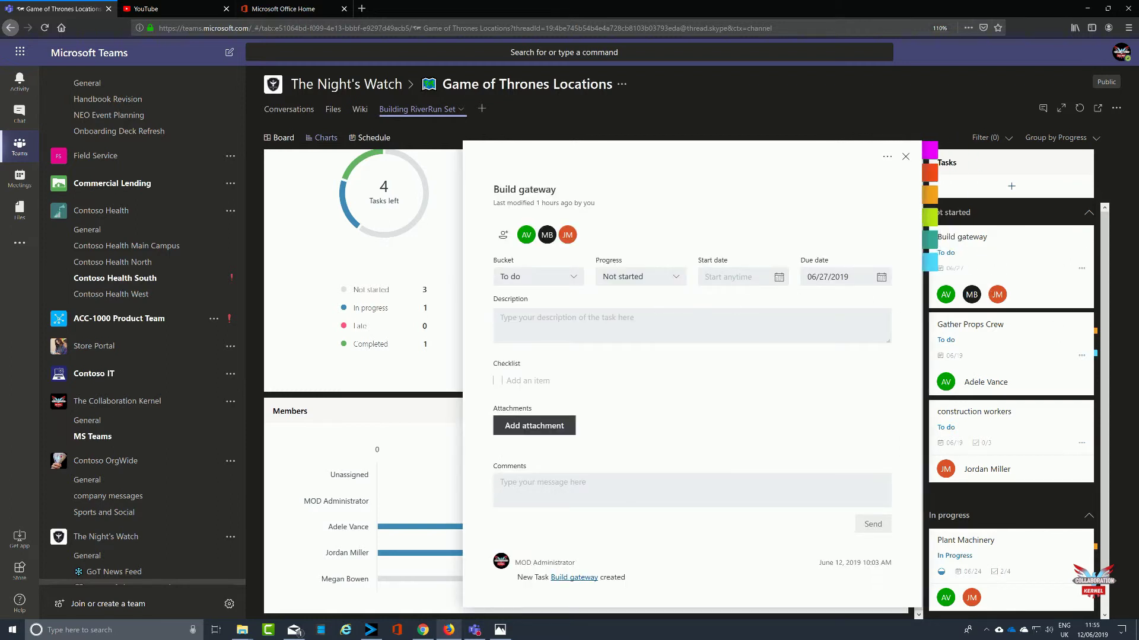
{"action": "mouse_move", "coordinate": [925, 262]}
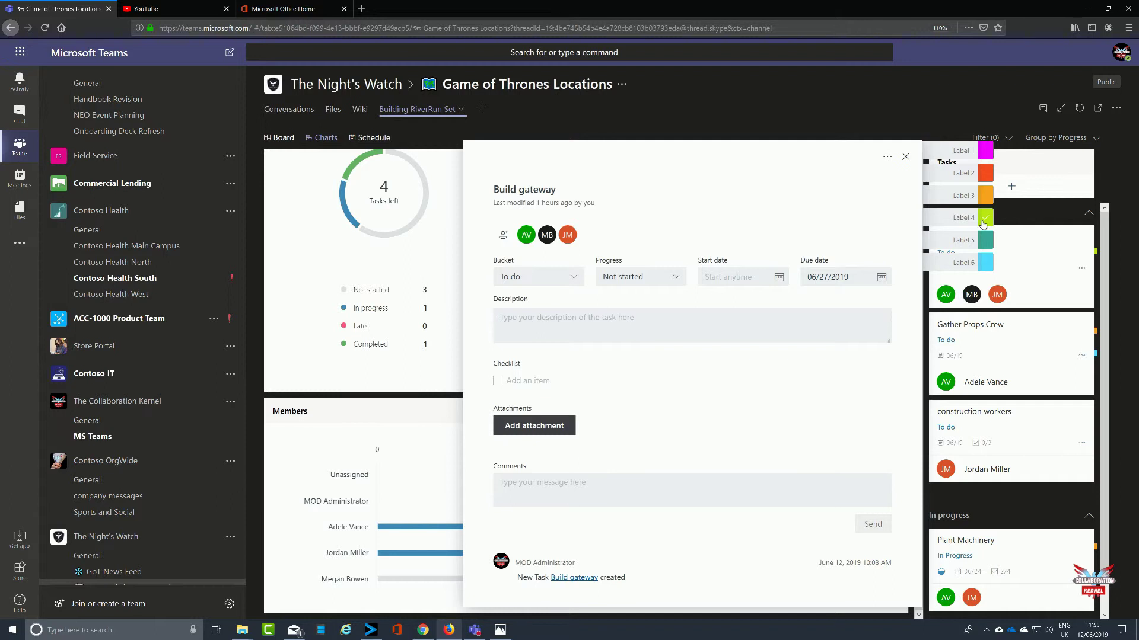
{"action": "left_click", "coordinate": [985, 177]}
{"action": "left_click", "coordinate": [984, 156]}
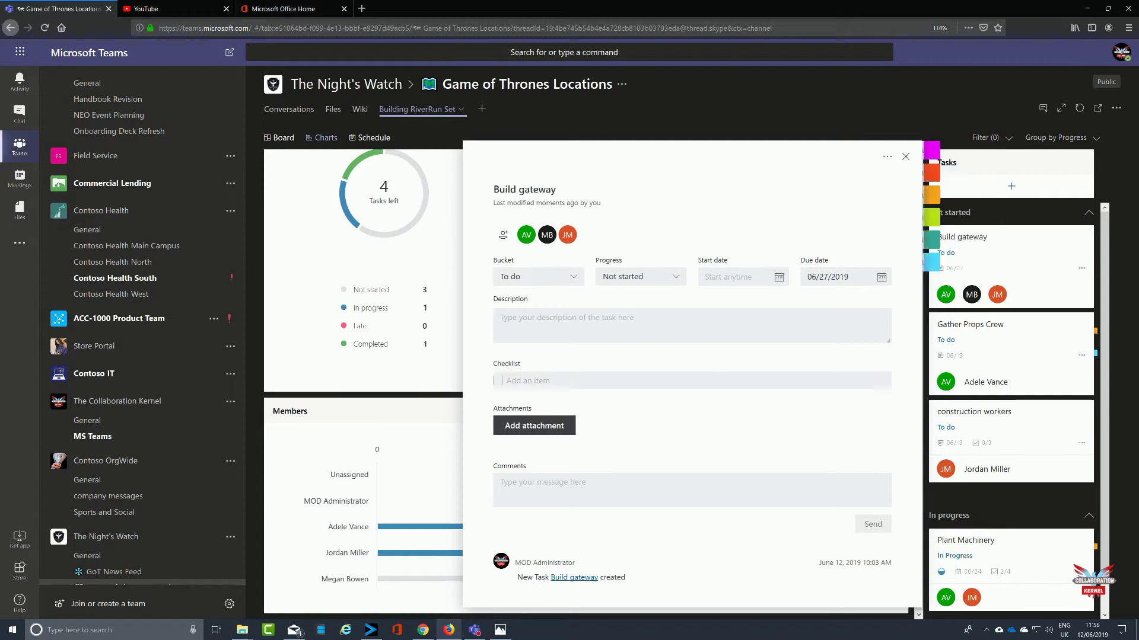
View the start date calendar of the Build gateway task, dismiss it without picking a date, and close the task.
{"action": "left_click", "coordinate": [741, 277]}
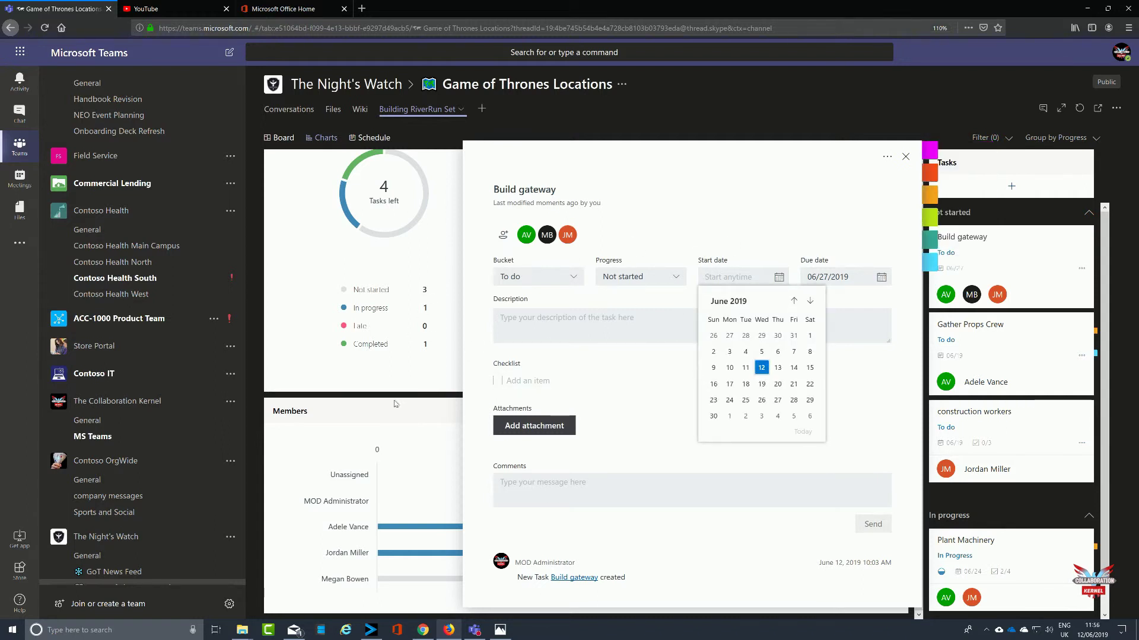
{"action": "left_click", "coordinate": [616, 388]}
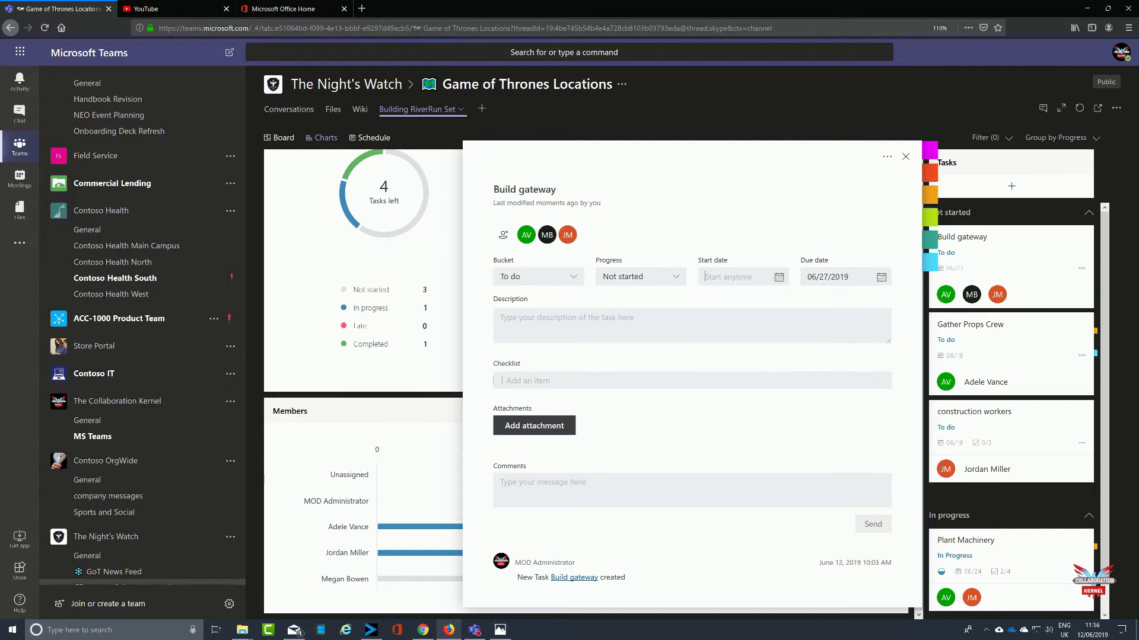
{"action": "left_click", "coordinate": [904, 158]}
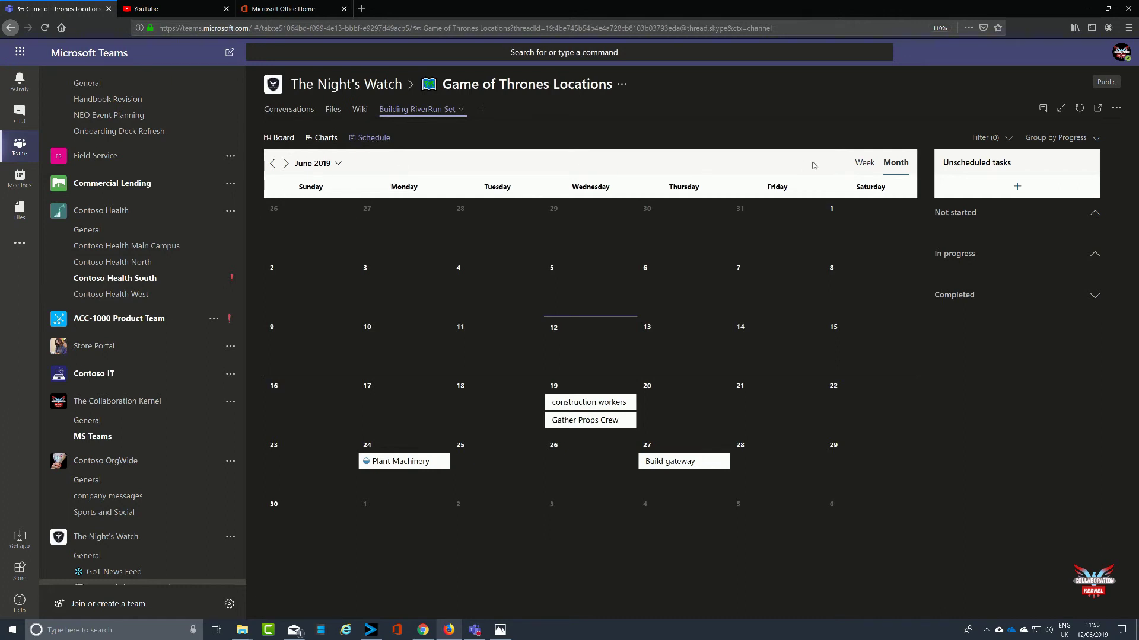
Compare the plan schedule's week and month views, and show the week of Jun 16 – 22, 2019.
{"action": "left_click", "coordinate": [864, 163]}
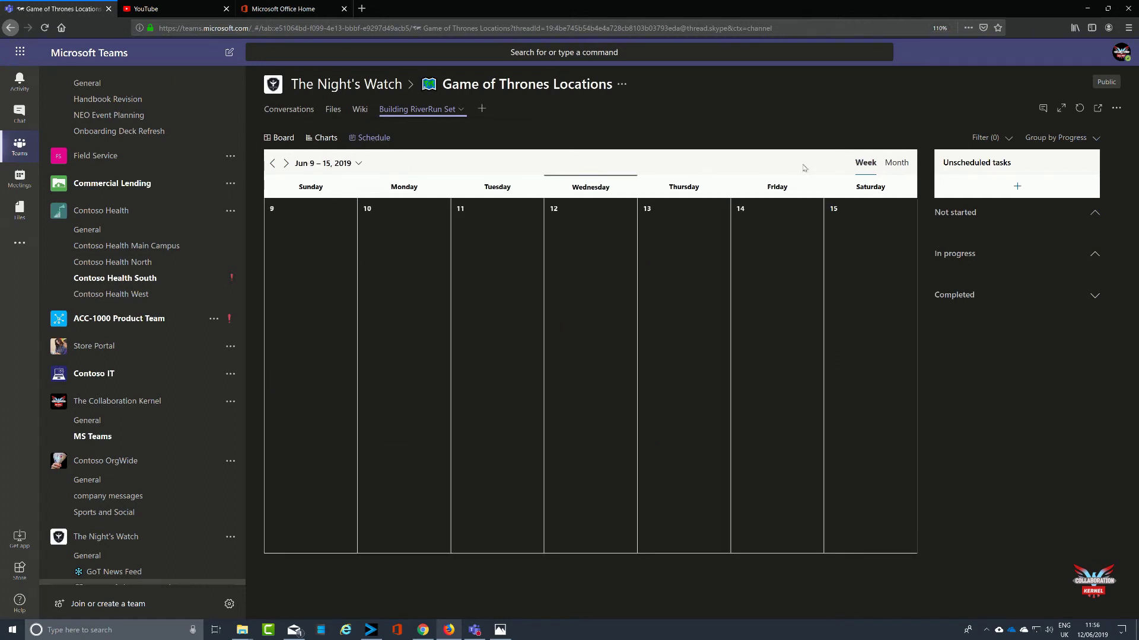
{"action": "left_click", "coordinate": [355, 165]}
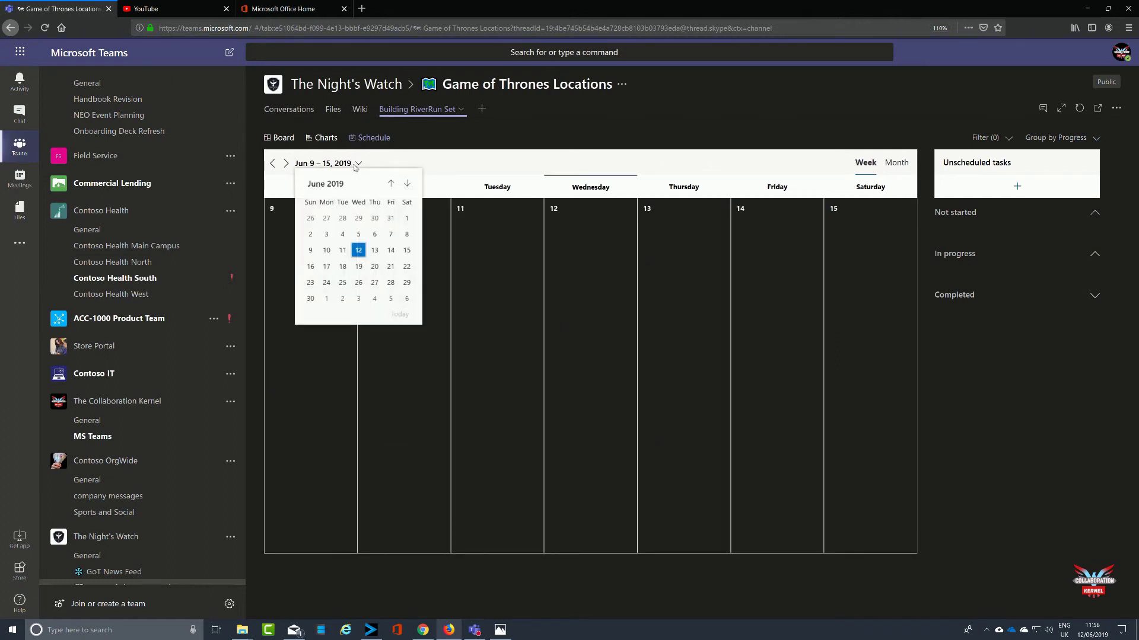
{"action": "left_click", "coordinate": [890, 164]}
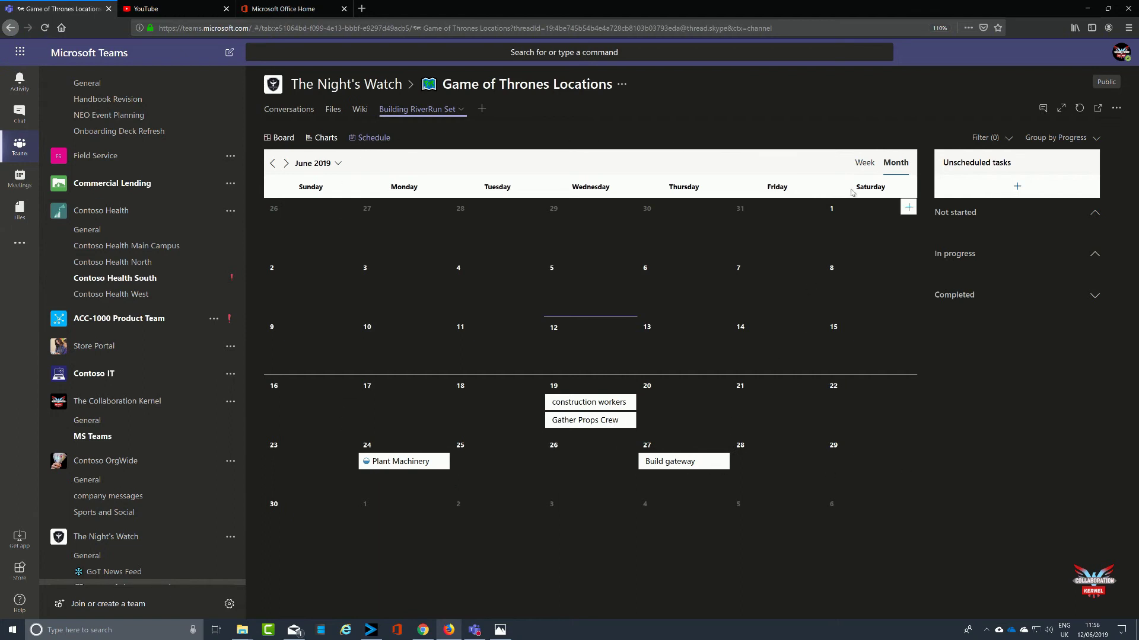
{"action": "left_click", "coordinate": [863, 163]}
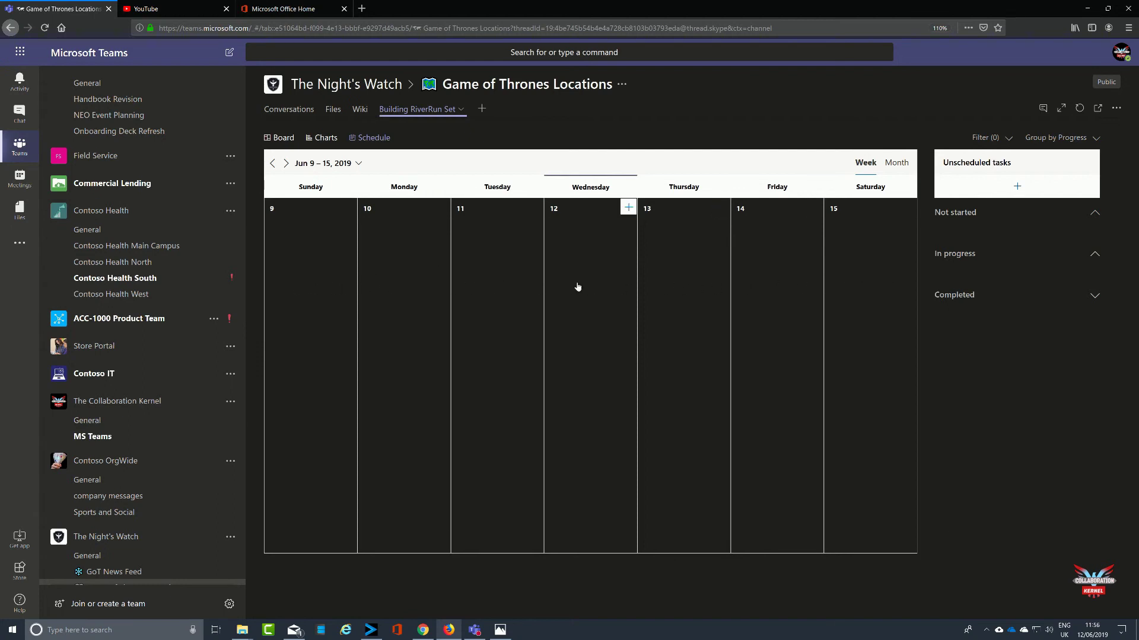
{"action": "left_click", "coordinate": [286, 165]}
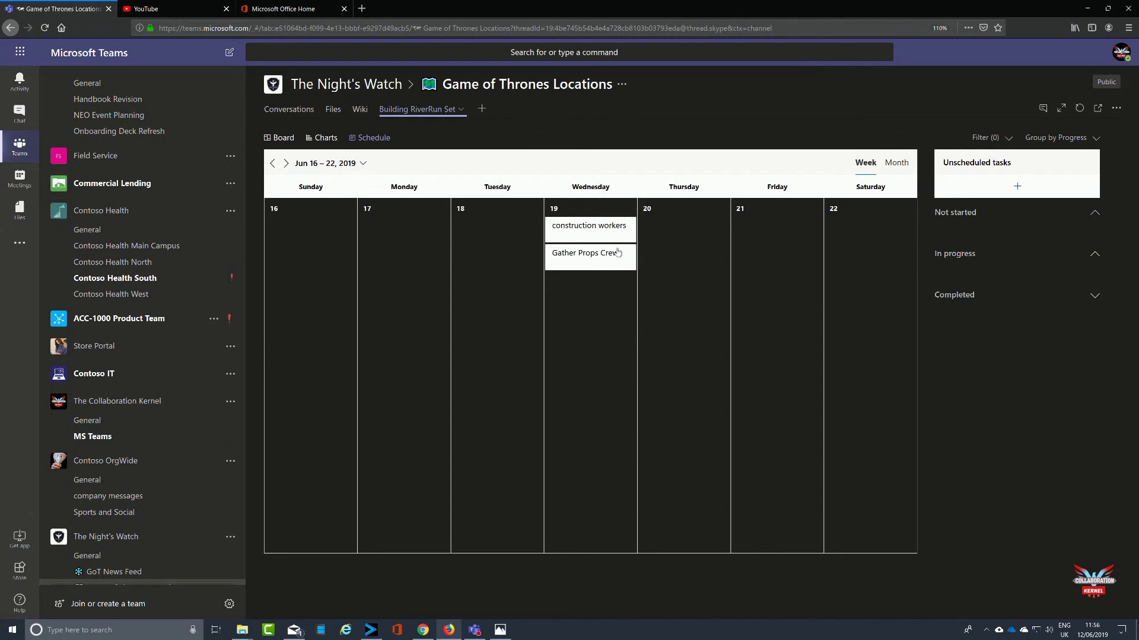
View the Gather Props Crew task's details from the schedule, close them, and return to the month view.
{"action": "left_click", "coordinate": [592, 270]}
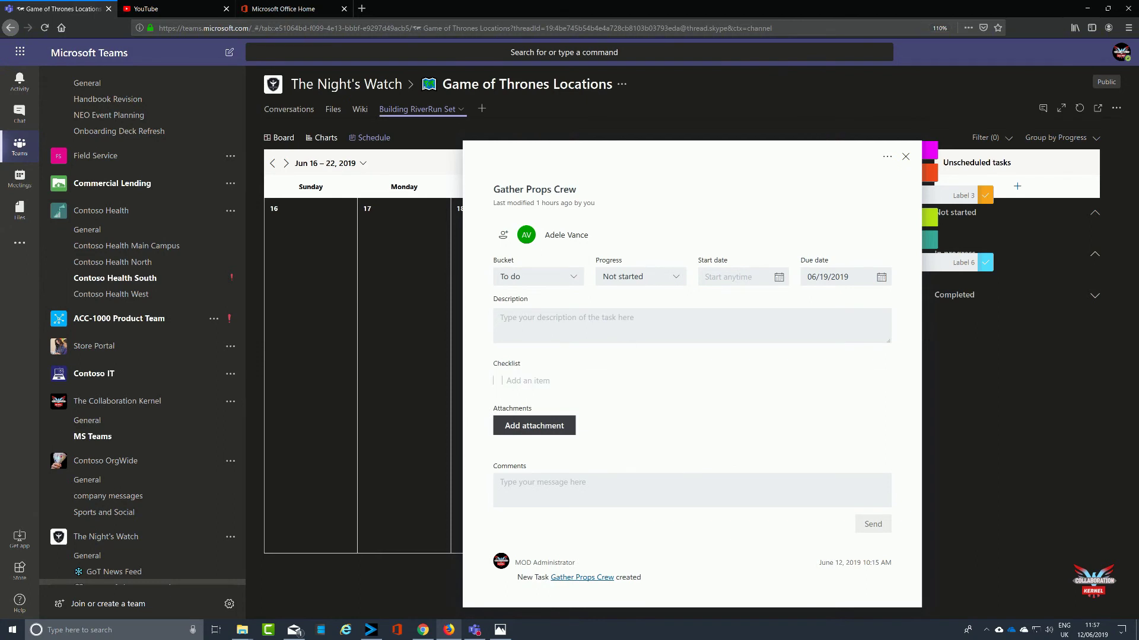
{"action": "left_click", "coordinate": [905, 157]}
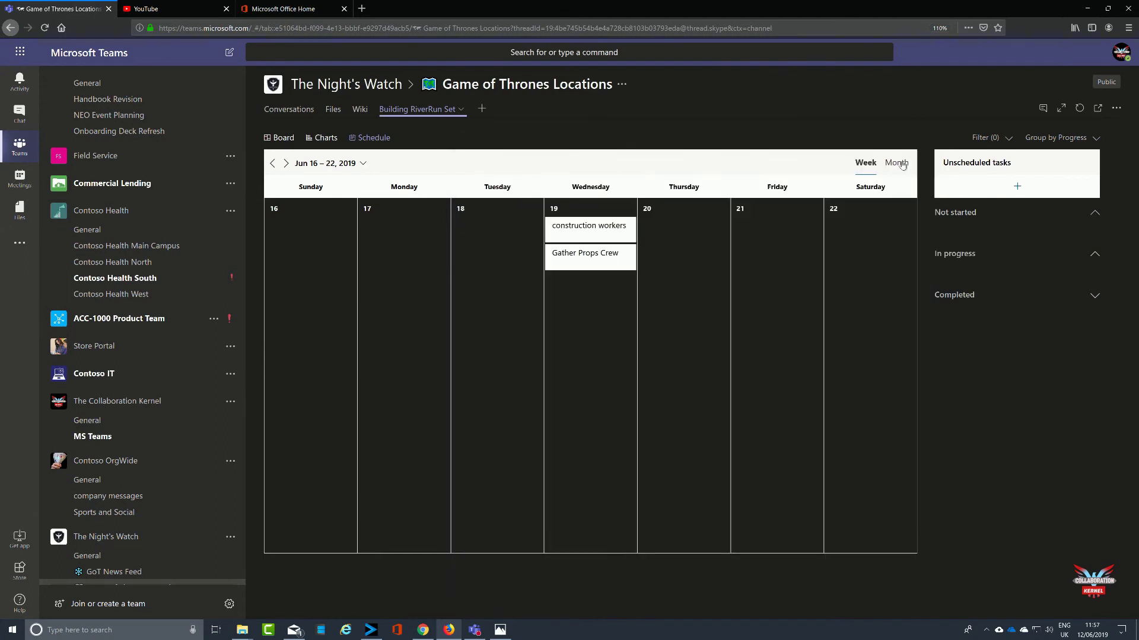
{"action": "left_click", "coordinate": [895, 164]}
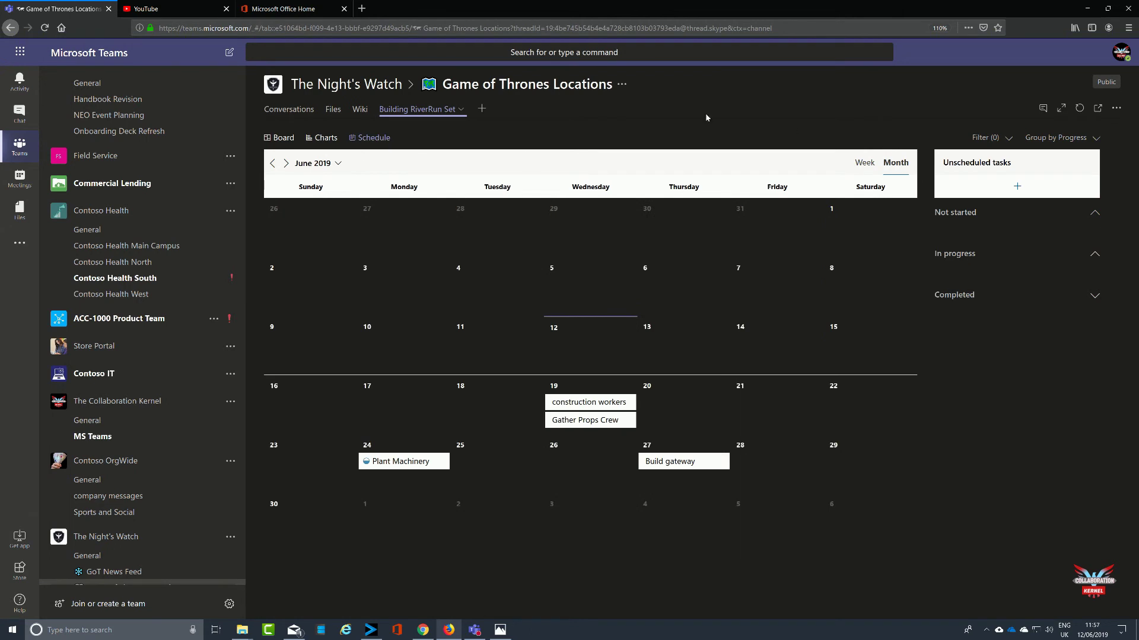
Mark Hire Dozer complete in the Plant Machinery task's checklist from the schedule, and close the task.
{"action": "left_click", "coordinate": [404, 467]}
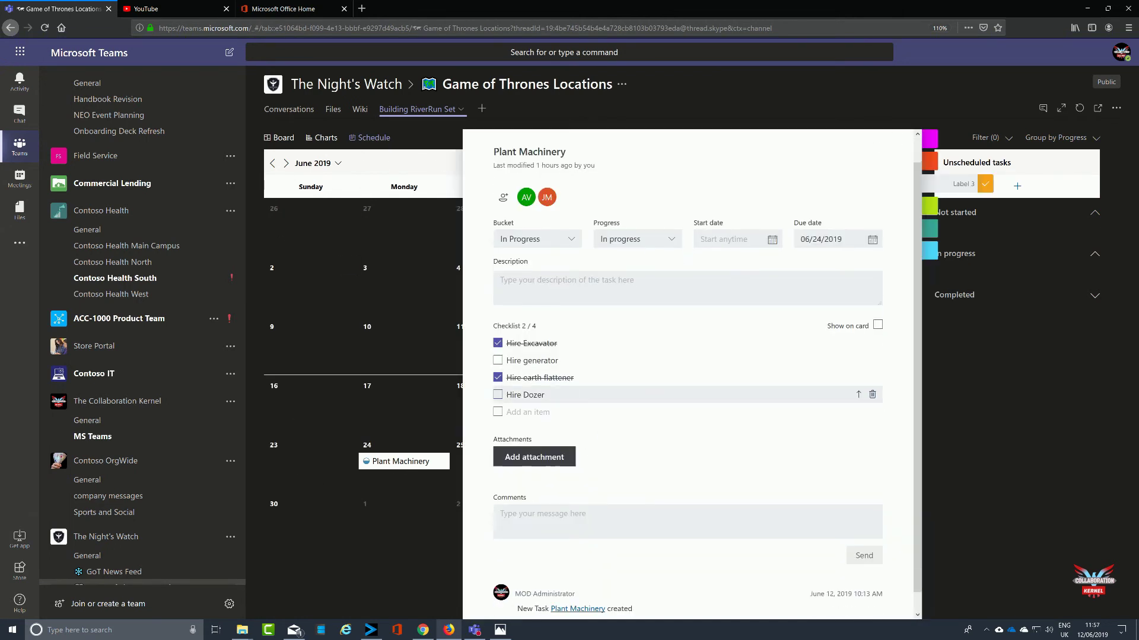
{"action": "left_click", "coordinate": [497, 375]}
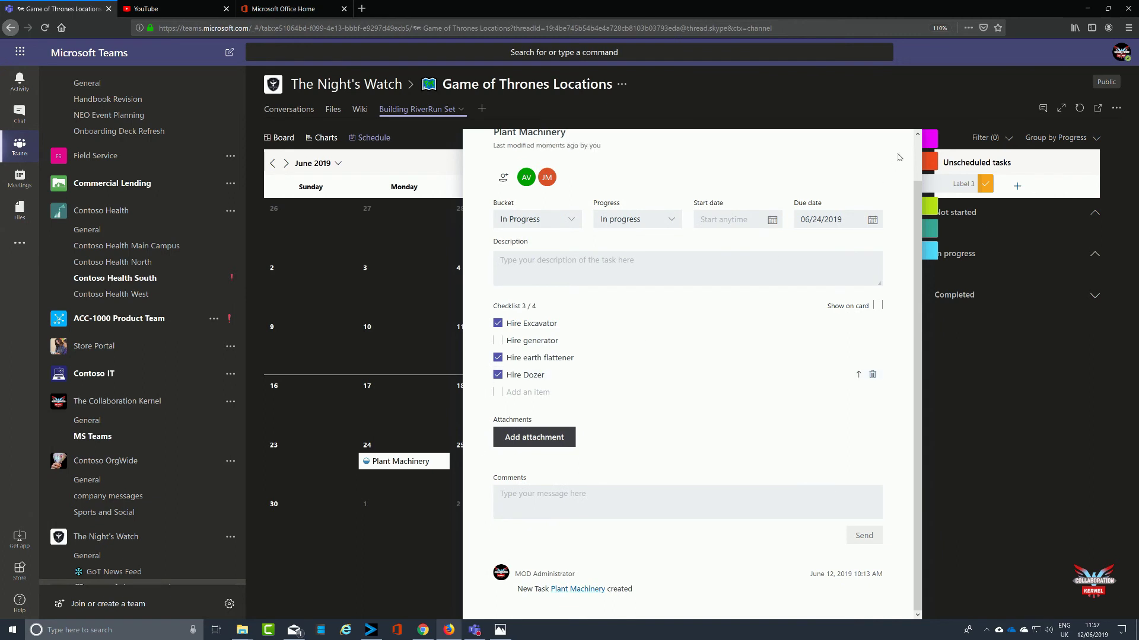
{"action": "left_click", "coordinate": [390, 483]}
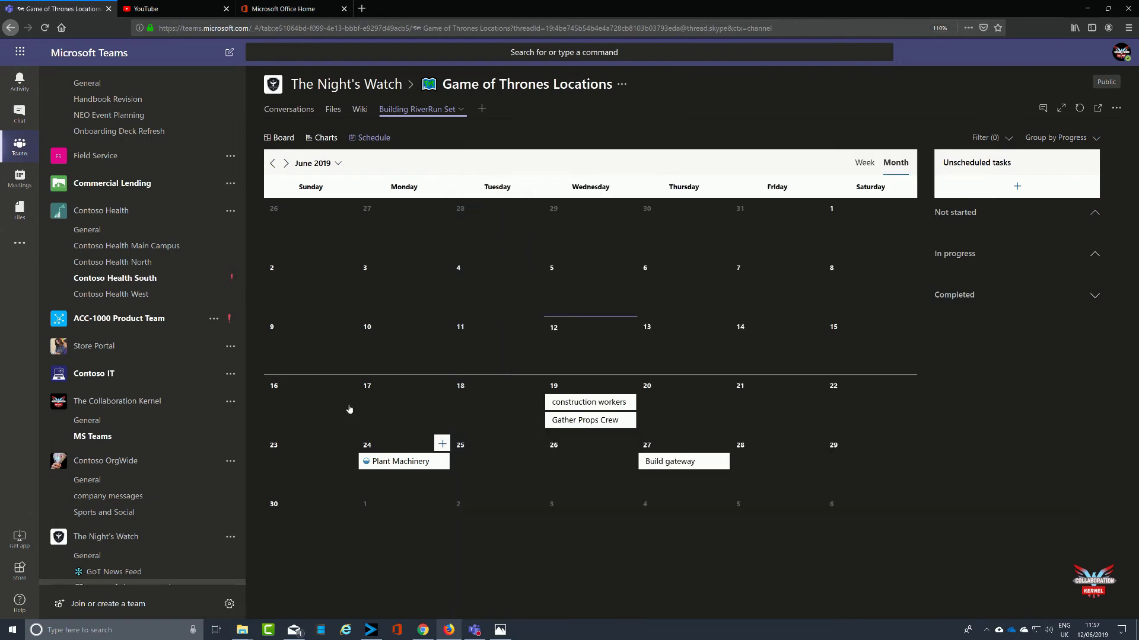